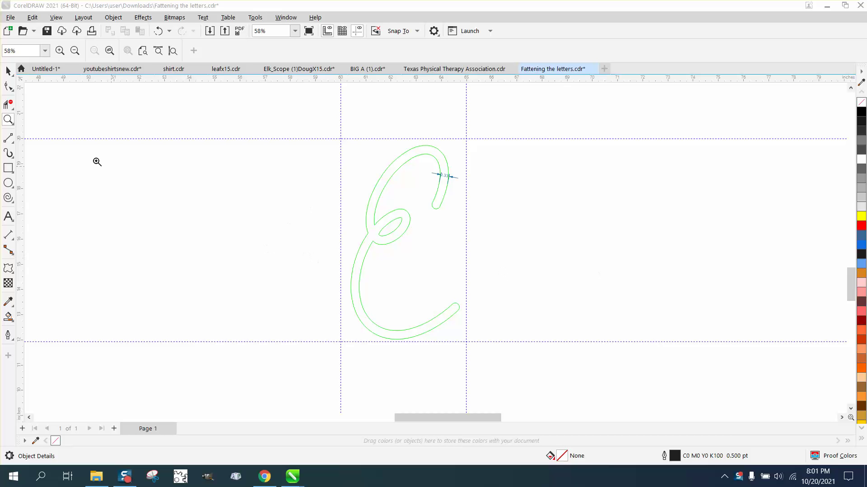
# - Zoom in closely on the 0.33" dimension next to the script E
pyautogui.rightClick(311, 157)
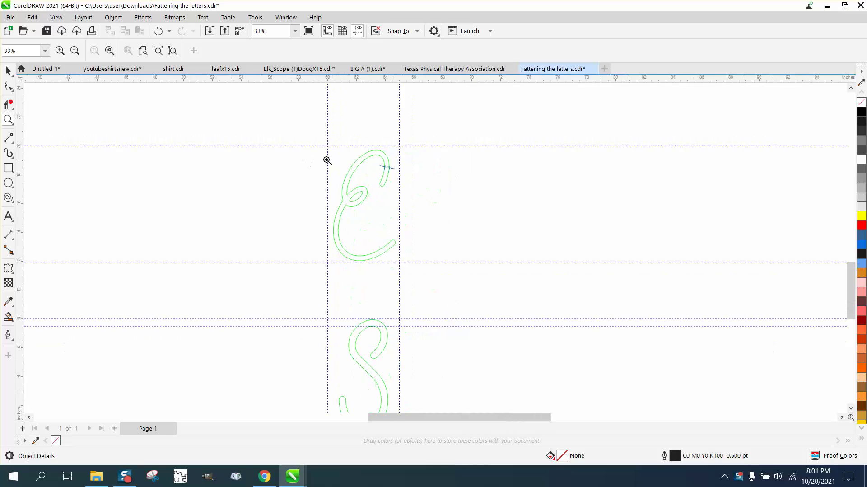
pyautogui.moveTo(397, 245); pyautogui.dragTo(451, 261)
pyautogui.click(9, 72)
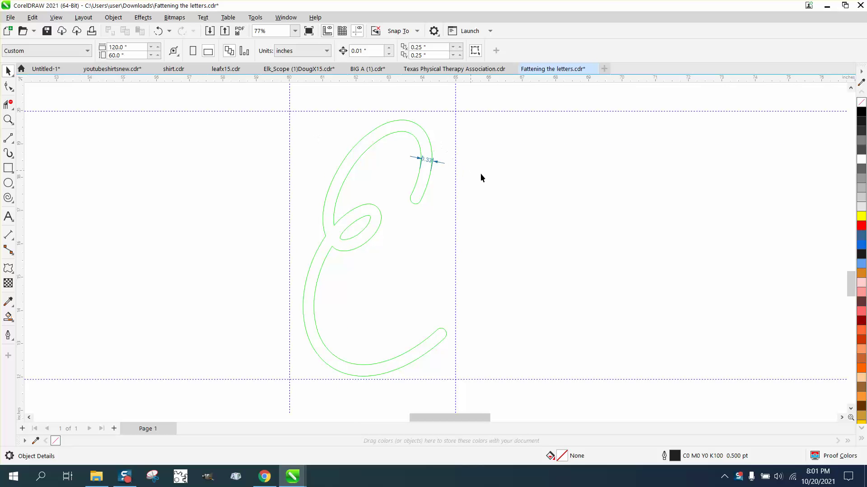
pyautogui.click(9, 120)
pyautogui.moveTo(381, 140); pyautogui.dragTo(493, 192)
pyautogui.scroll(-4, 443, 190)
# - Delete the 0.33" dimension measurement
pyautogui.click(8, 72)
pyautogui.click(428, 200)
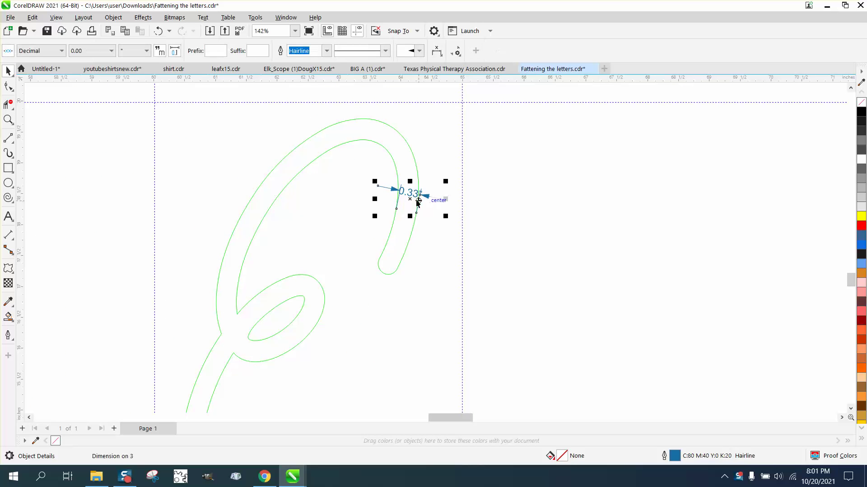
pyautogui.press('Delete')
# - Undo the accidental moves of two small curve pieces on the E
pyautogui.click(419, 181)
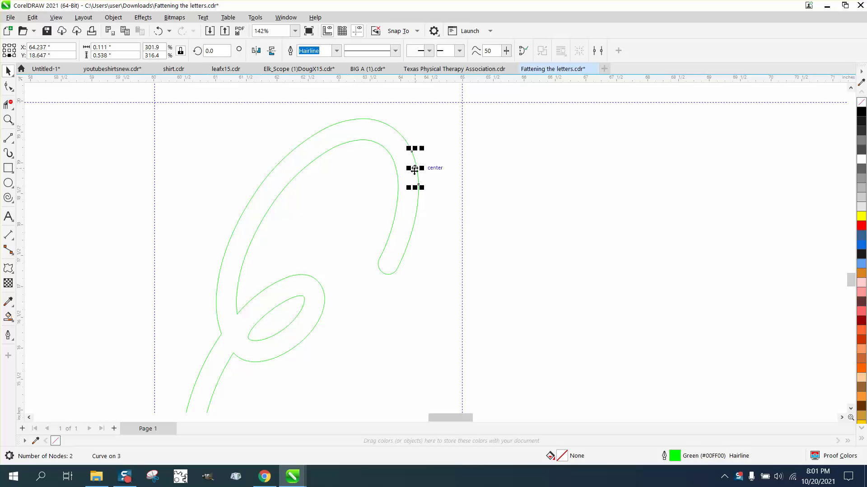
pyautogui.moveTo(417, 171); pyautogui.dragTo(445, 169)
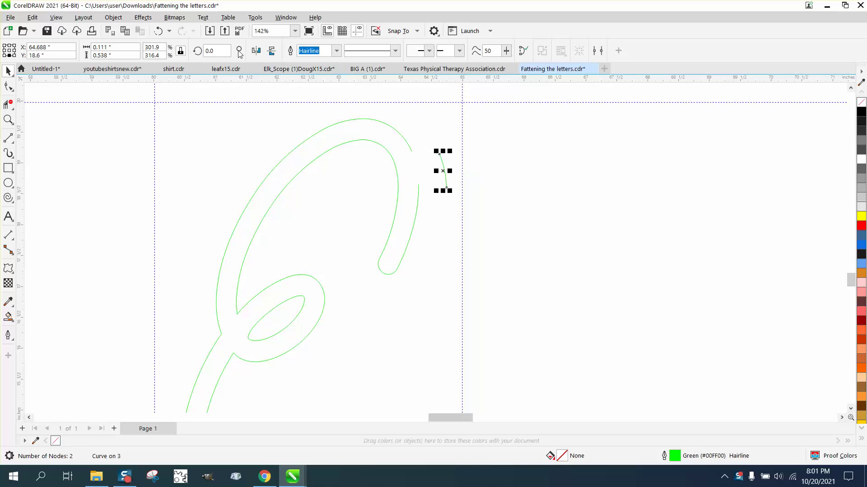
pyautogui.click(157, 31)
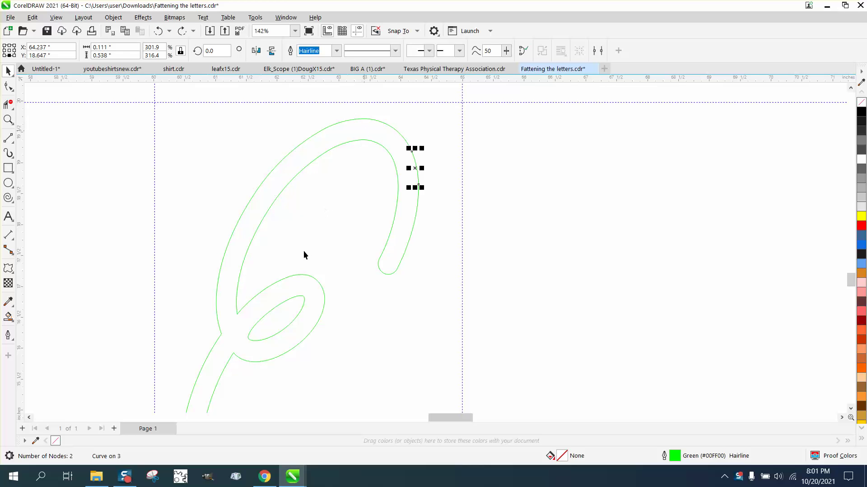
pyautogui.click(305, 273)
pyautogui.moveTo(305, 273); pyautogui.dragTo(302, 252)
pyautogui.click(158, 31)
# - Select the whole letter E outline
pyautogui.scroll(-1, 264, 132)
pyautogui.scroll(-3, 264, 136)
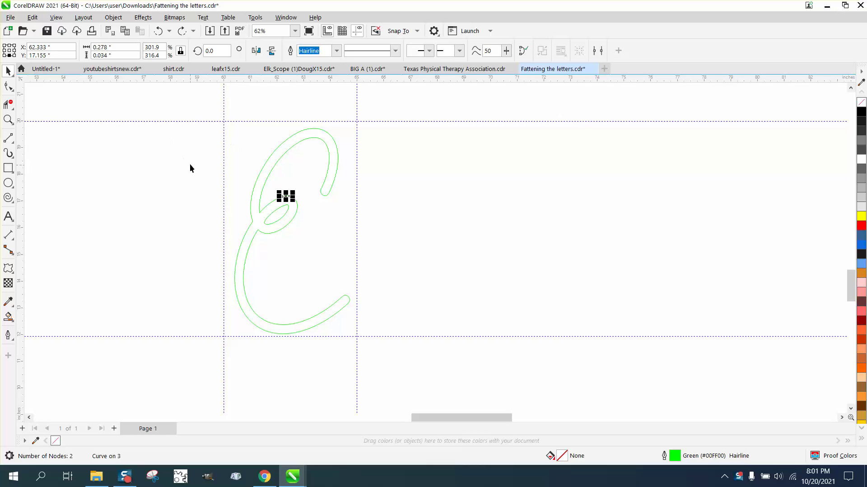
pyautogui.moveTo(193, 110); pyautogui.dragTo(388, 357)
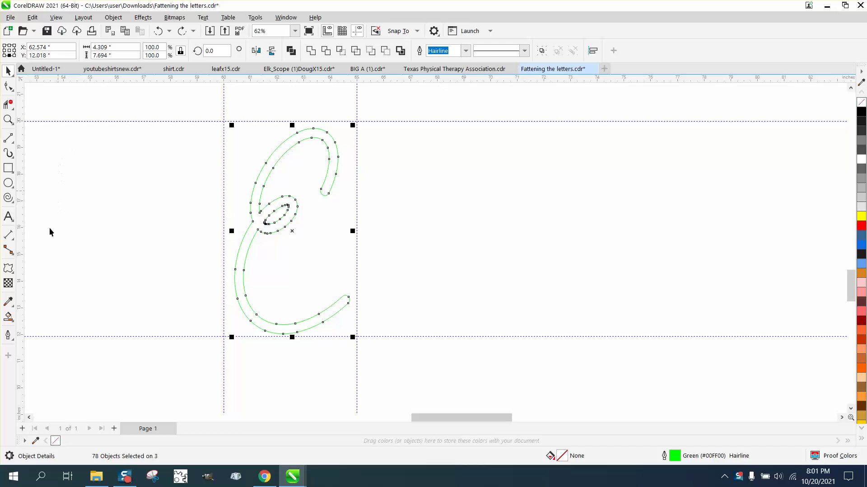
# - Draw a rectangle framing the script E, then deselect it
pyautogui.click(14, 168)
pyautogui.moveTo(204, 115); pyautogui.dragTo(383, 351)
pyautogui.click(9, 317)
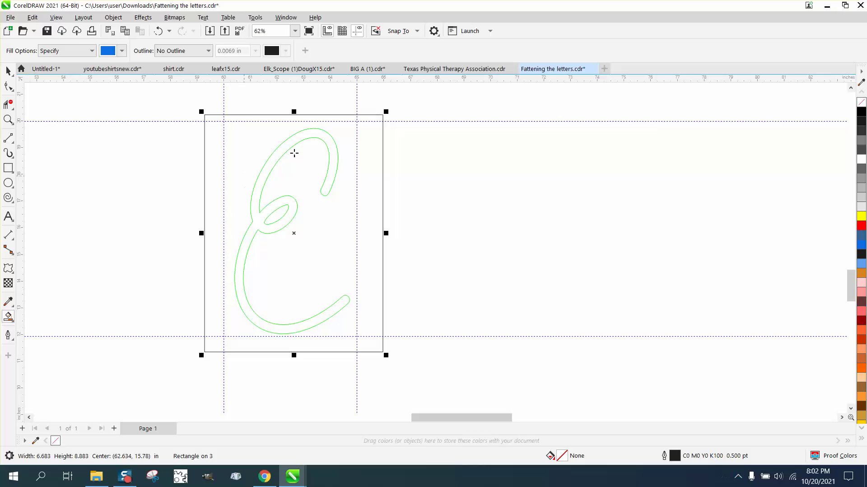
pyautogui.click(8, 71)
pyautogui.click(412, 96)
# - Set both horizontal and vertical duplicate offsets to 0
pyautogui.click(427, 48)
pyautogui.write('0')
pyautogui.press('Tab')
pyautogui.write('0')
pyautogui.press('Return')
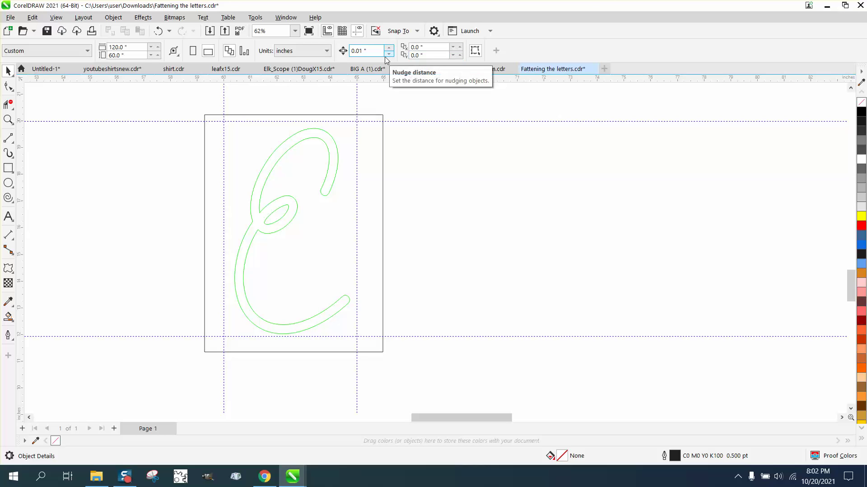
# - Set the nudge distance to 5 inches
pyautogui.click(364, 51)
pyautogui.write('5')
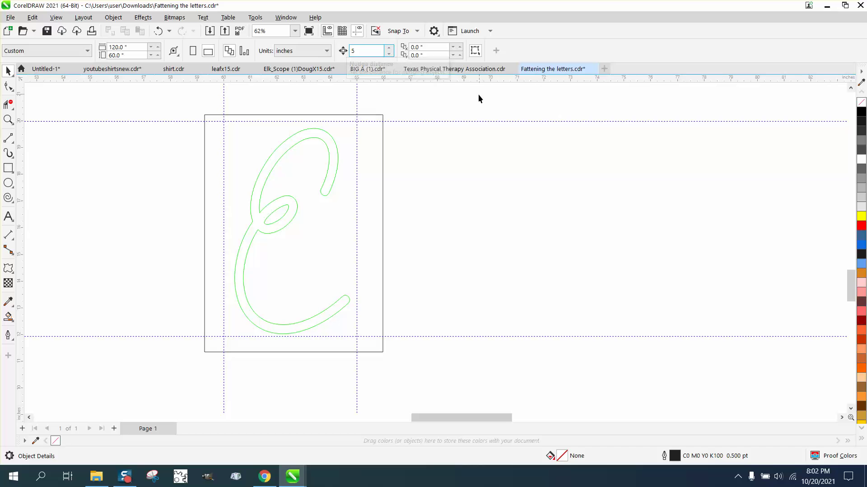
pyautogui.press('Return')
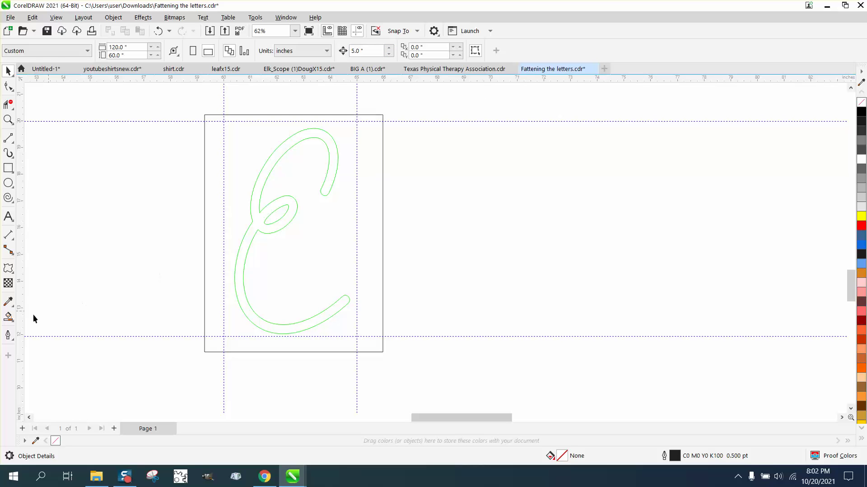
# - Smart Fill a copy of the E, nudge it right, remove its fill and outline it red
pyautogui.click(13, 318)
pyautogui.click(327, 185)
pyautogui.press('Right')
pyautogui.press('Right')
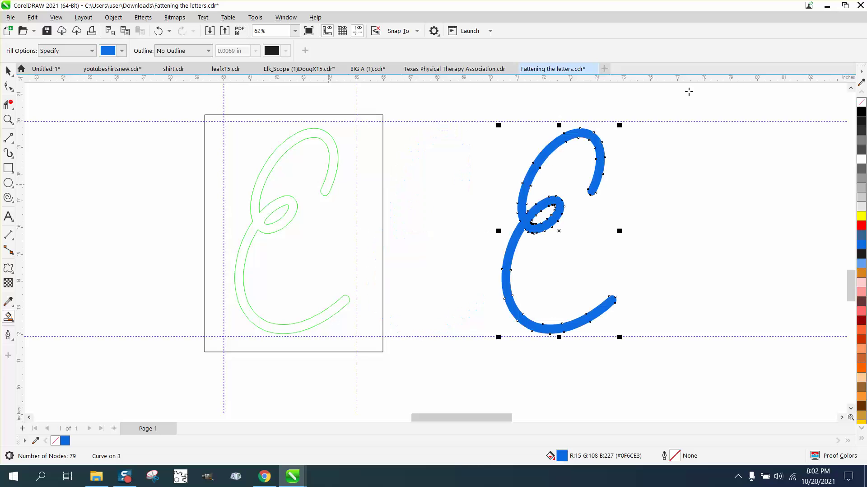
pyautogui.click(862, 102)
pyautogui.rightClick(862, 226)
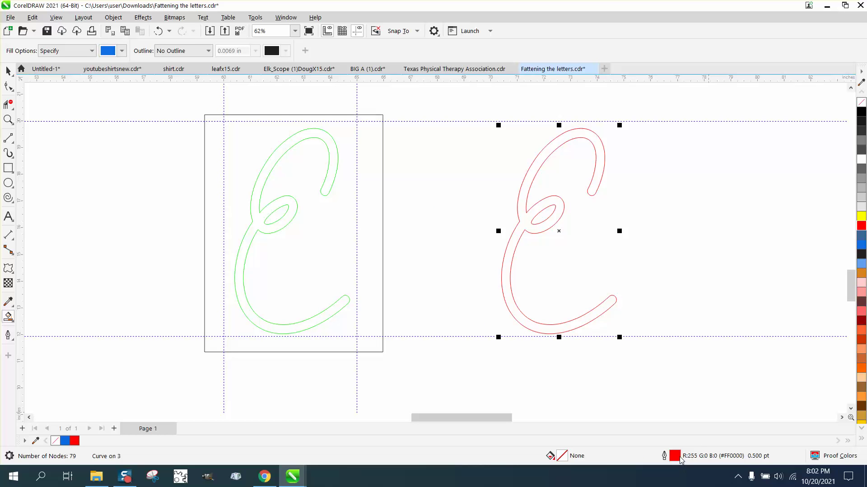
# - Set the red copy's outline width to Hairline
pyautogui.doubleClick(675, 457)
pyautogui.click(365, 198)
pyautogui.click(347, 217)
pyautogui.click(520, 310)
# - Reposition the red E beside the green original
pyautogui.click(9, 70)
pyautogui.click(556, 135)
pyautogui.moveTo(562, 140); pyautogui.dragTo(527, 137)
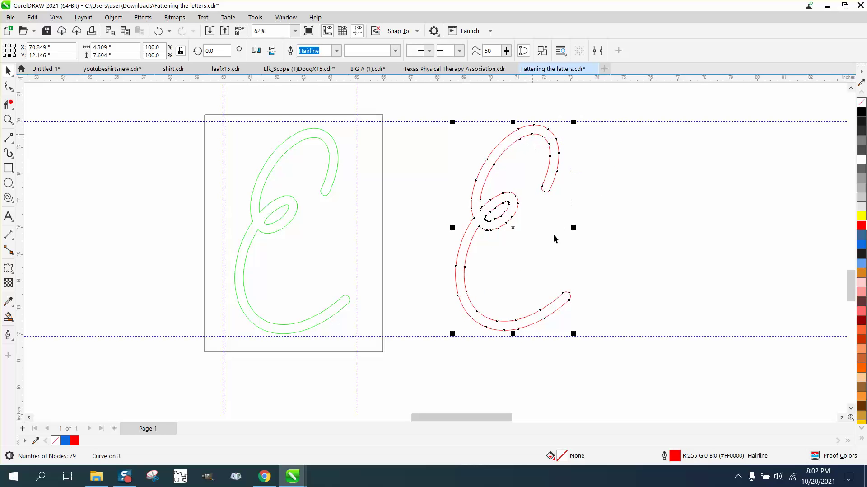
pyautogui.click(8, 119)
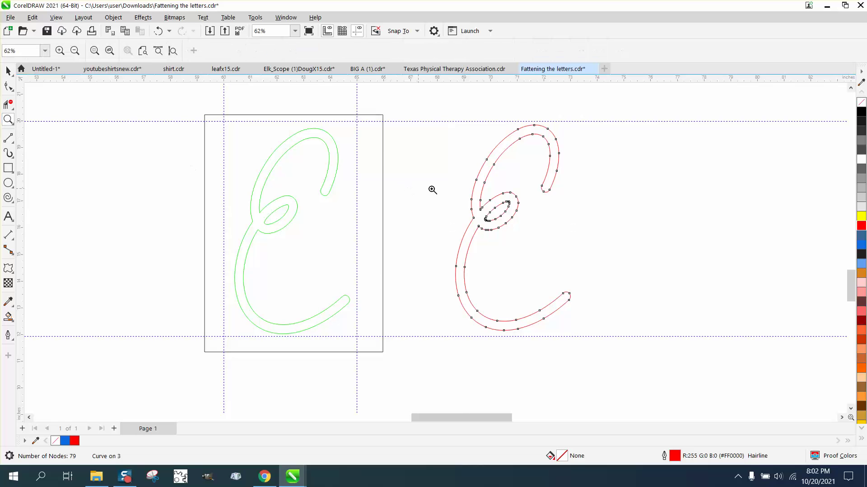
# - Zoom in on the red E's inner loop and delete three excess nodes there
pyautogui.moveTo(431, 189); pyautogui.dragTo(569, 249)
pyautogui.moveTo(367, 142); pyautogui.dragTo(539, 210)
pyautogui.click(9, 93)
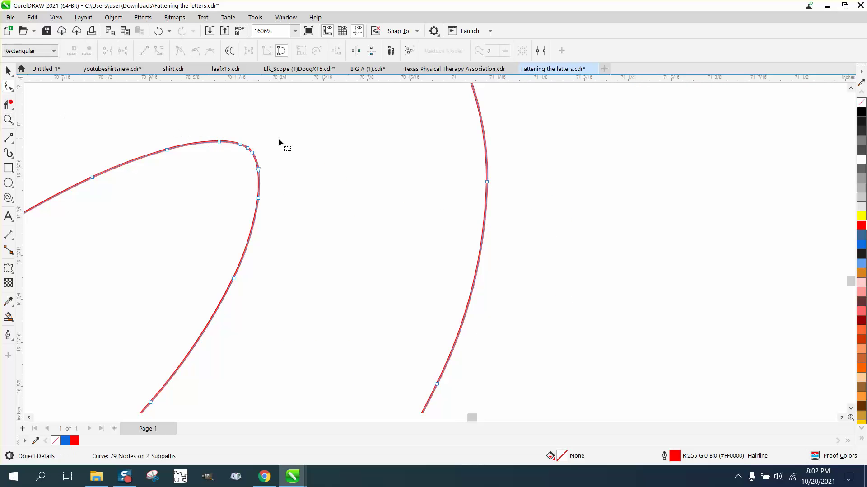
pyautogui.moveTo(235, 165); pyautogui.dragTo(235, 165)
pyautogui.press('Delete')
pyautogui.scroll(-1, 271, 165)
pyautogui.scroll(-2, 275, 166)
# - Delete the extra nodes along the loop's bottom-left and bottom
pyautogui.moveTo(54, 324); pyautogui.dragTo(33, 364)
pyautogui.press('Delete')
pyautogui.moveTo(70, 340); pyautogui.dragTo(91, 360)
pyautogui.press('Delete')
pyautogui.moveTo(136, 241); pyautogui.dragTo(138, 243)
pyautogui.press('Delete')
pyautogui.moveTo(237, 271); pyautogui.dragTo(239, 312)
pyautogui.moveTo(179, 337); pyautogui.dragTo(176, 339)
pyautogui.press('Delete')
# - Delete three inner-curve nodes and the cusp node on the loop's outer curve
pyautogui.moveTo(278, 221); pyautogui.dragTo(199, 298)
pyautogui.press('Delete')
pyautogui.moveTo(289, 158); pyautogui.dragTo(270, 183)
pyautogui.press('Delete')
pyautogui.moveTo(244, 156); pyautogui.dragTo(230, 188)
pyautogui.press('Delete')
pyautogui.scroll(-2, 205, 334)
pyautogui.moveTo(290, 195); pyautogui.dragTo(275, 208)
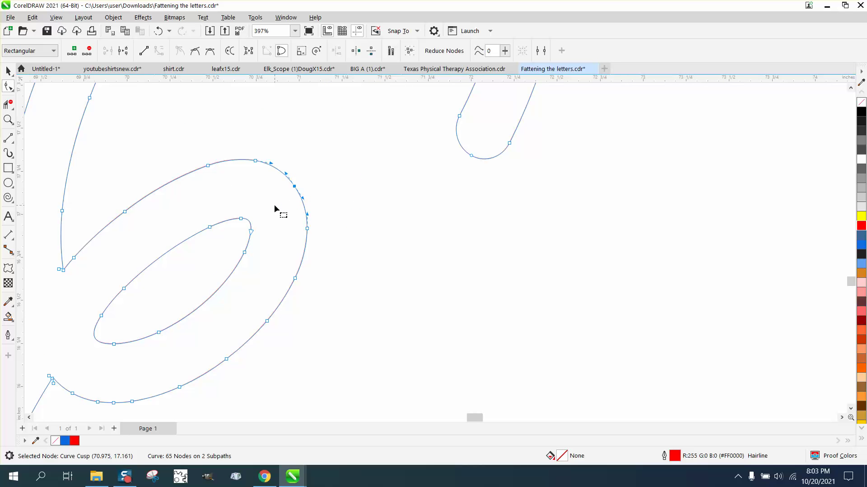
pyautogui.press('Delete')
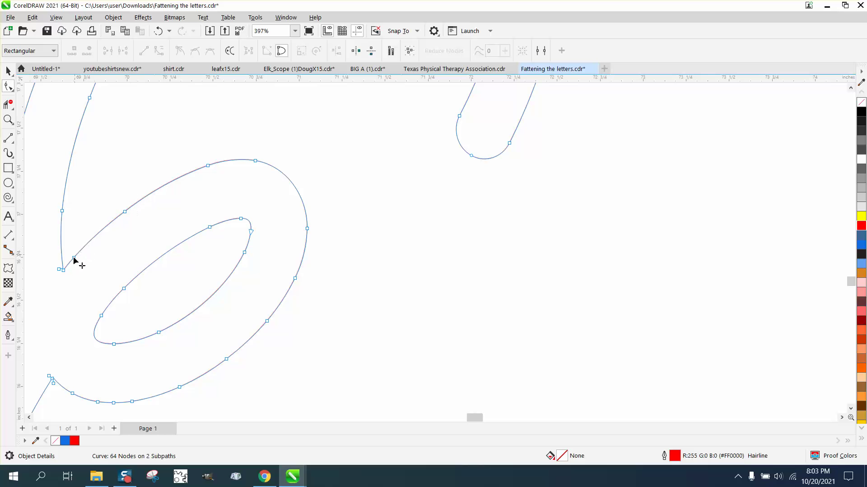
# - Zoom in on the sharp cusp and delete the stray cusp node there
pyautogui.click(8, 119)
pyautogui.moveTo(57, 267); pyautogui.dragTo(114, 290)
pyautogui.click(8, 86)
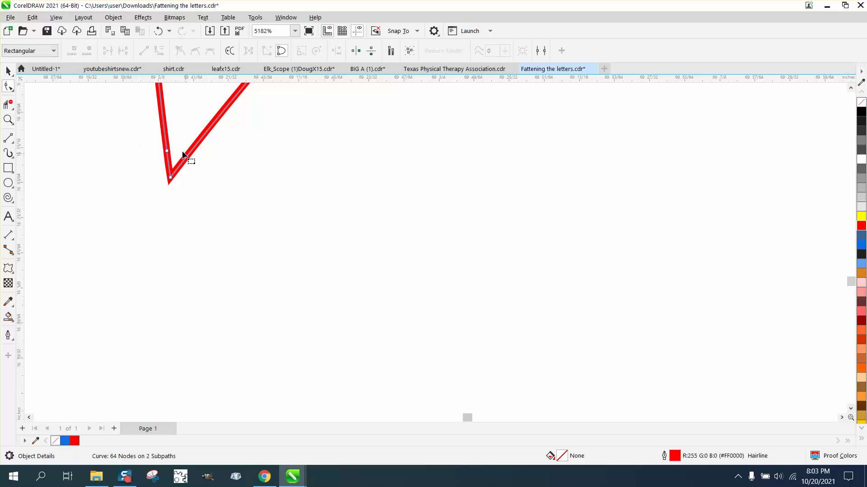
pyautogui.click(167, 151)
pyautogui.press('Delete')
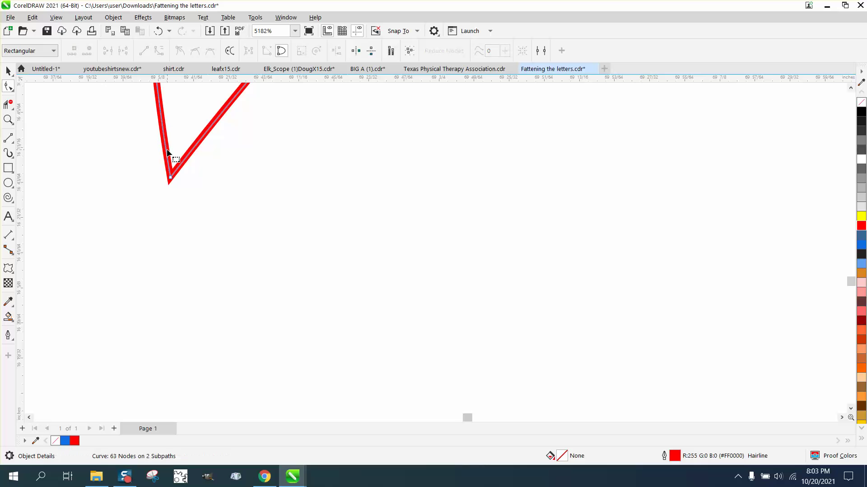
pyautogui.scroll(-5, 226, 205)
pyautogui.scroll(-3, 251, 233)
# - Zoom in on the lower cusp and delete the two extra nodes just below it
pyautogui.click(8, 120)
pyautogui.moveTo(209, 281); pyautogui.dragTo(325, 324)
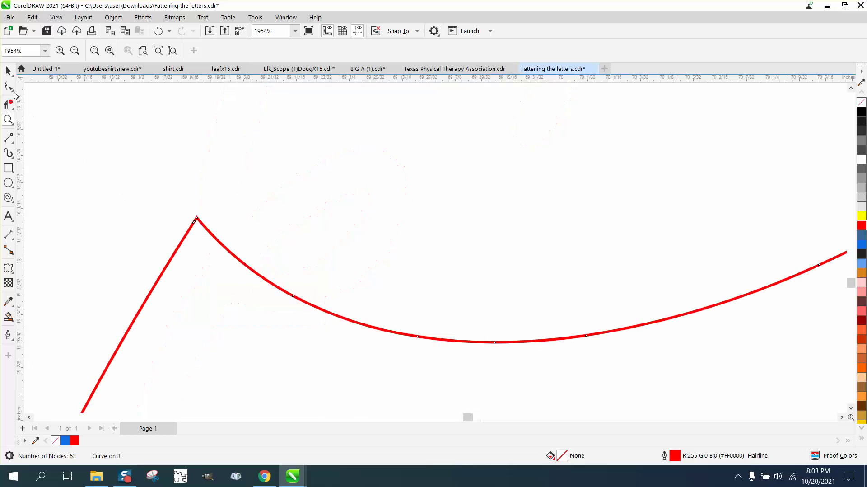
pyautogui.click(8, 85)
pyautogui.click(11, 120)
pyautogui.moveTo(164, 199); pyautogui.dragTo(279, 290)
pyautogui.click(13, 91)
pyautogui.click(12, 91)
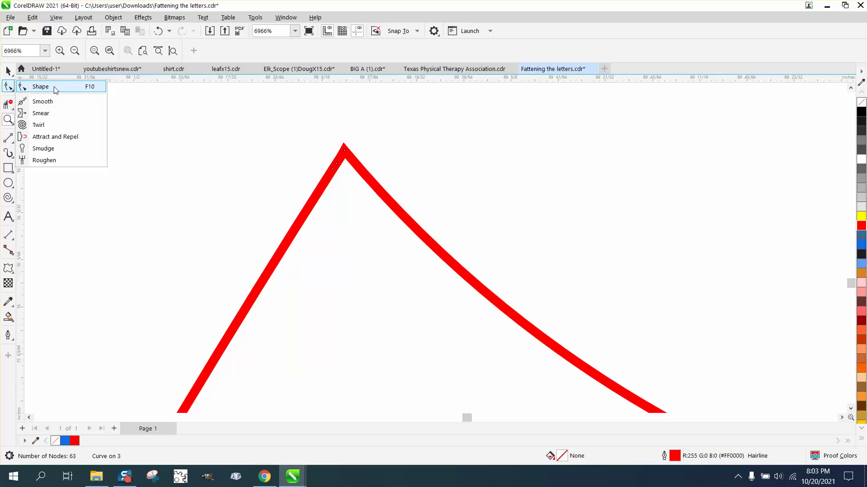
pyautogui.click(41, 86)
pyautogui.moveTo(343, 176); pyautogui.dragTo(344, 175)
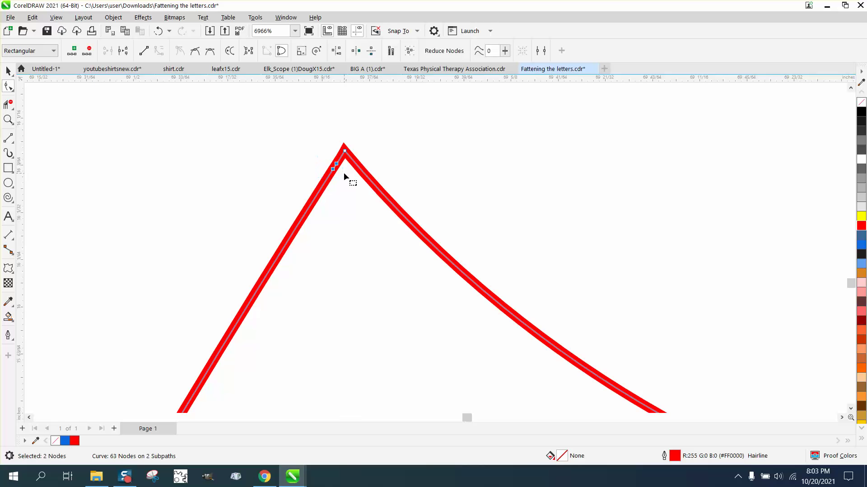
pyautogui.press('Delete')
# - Reshape the lower stroke's corner at the cusp node into a smoother curve
pyautogui.scroll(-5, 266, 143)
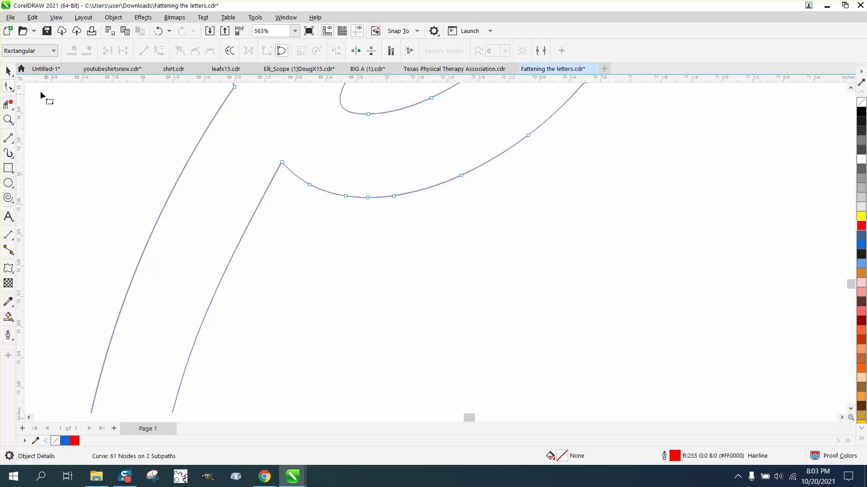
pyautogui.click(281, 162)
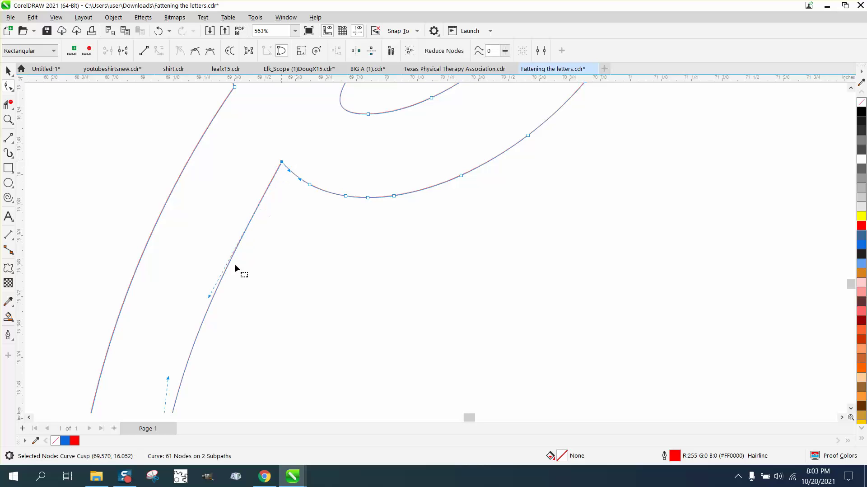
pyautogui.moveTo(209, 297); pyautogui.dragTo(217, 272)
pyautogui.scroll(-2, 262, 259)
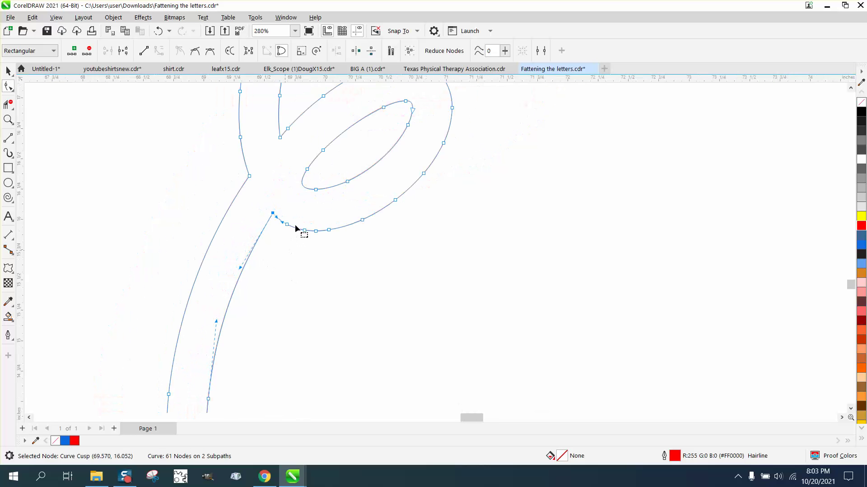
# - Delete three more excess nodes, leaving 58, and deselect the red E
pyautogui.moveTo(345, 245); pyautogui.dragTo(347, 243)
pyautogui.press('Delete')
pyautogui.scroll(-2, 348, 242)
pyautogui.scroll(-2, 348, 235)
pyautogui.click(8, 71)
pyautogui.click(259, 134)
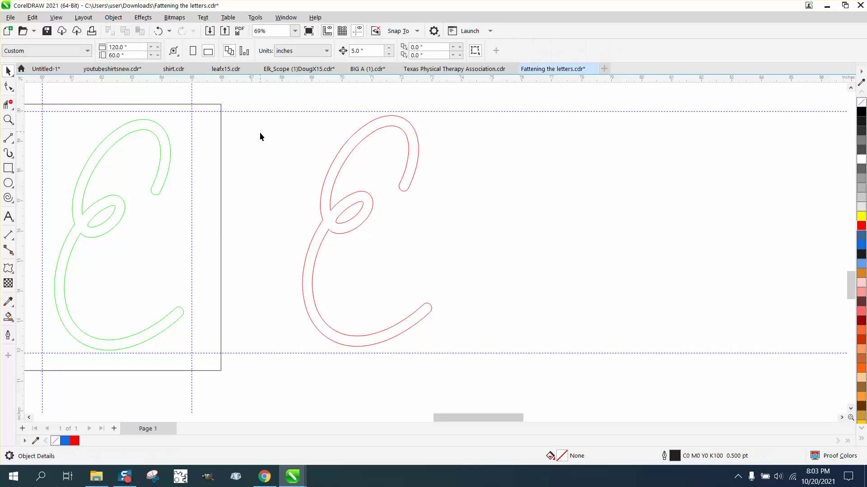
# - Apply an outside contour with 0.1" offset to the red E
pyautogui.click(417, 148)
pyautogui.click(143, 17)
pyautogui.click(175, 258)
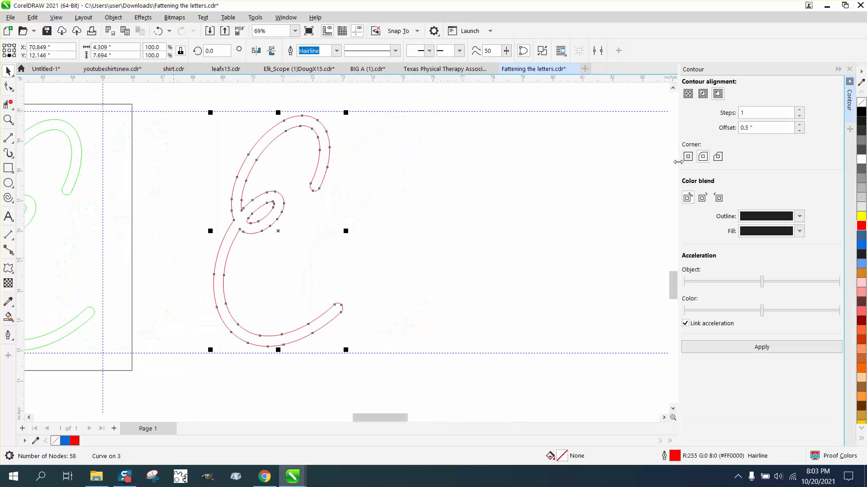
pyautogui.click(717, 94)
pyautogui.click(753, 129)
pyautogui.write('.1')
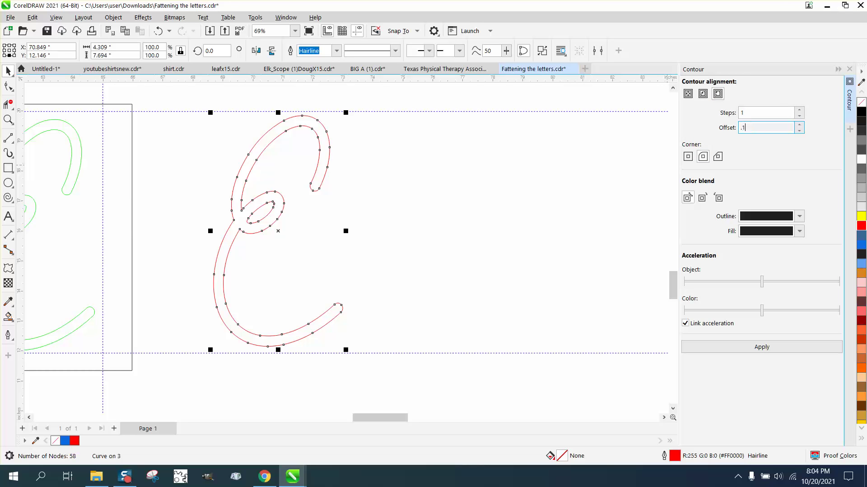
pyautogui.click(766, 350)
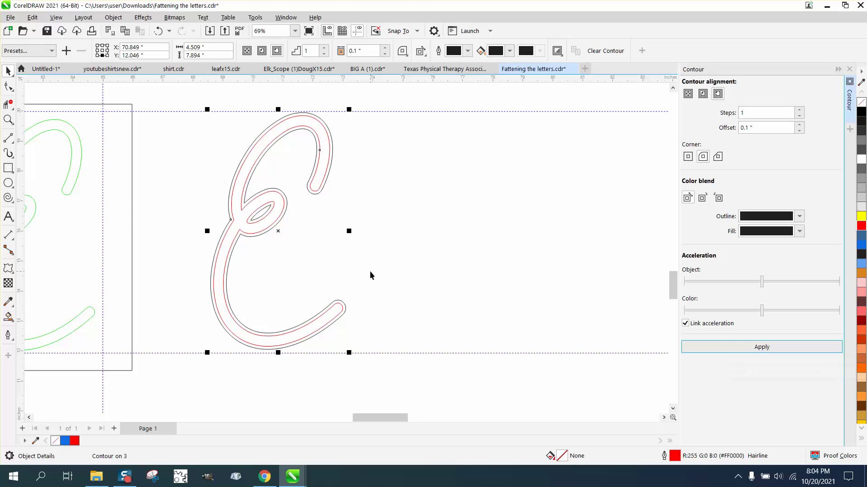
# - Break the contour apart and nudge the red E 5 inches right
pyautogui.click(113, 17)
pyautogui.click(144, 261)
pyautogui.click(164, 216)
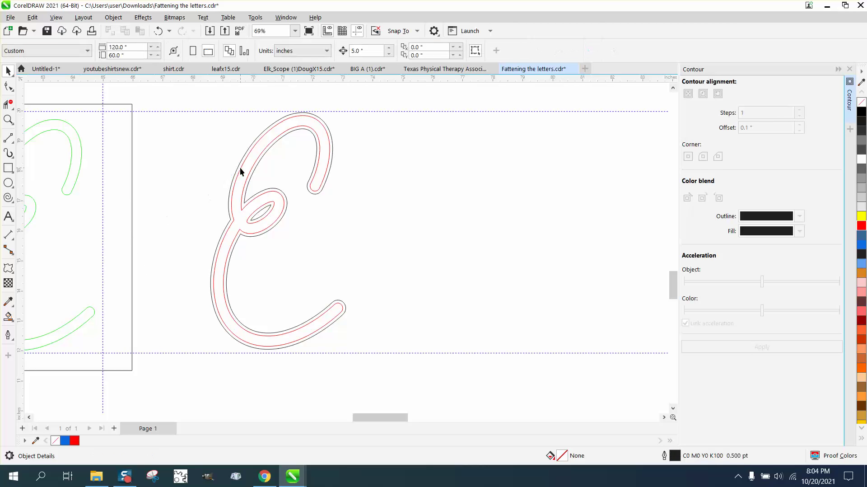
pyautogui.click(240, 168)
pyautogui.press('Right')
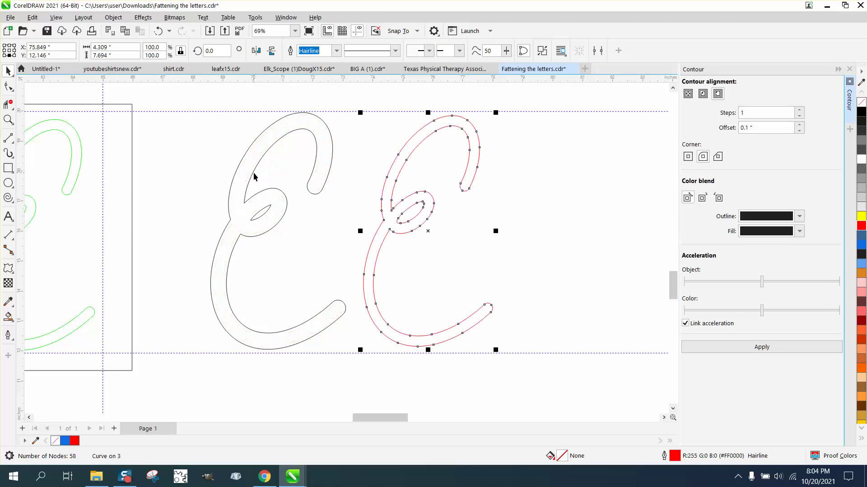
# - Break the black E apart and nudge its inner loop 10 inches right
pyautogui.click(270, 212)
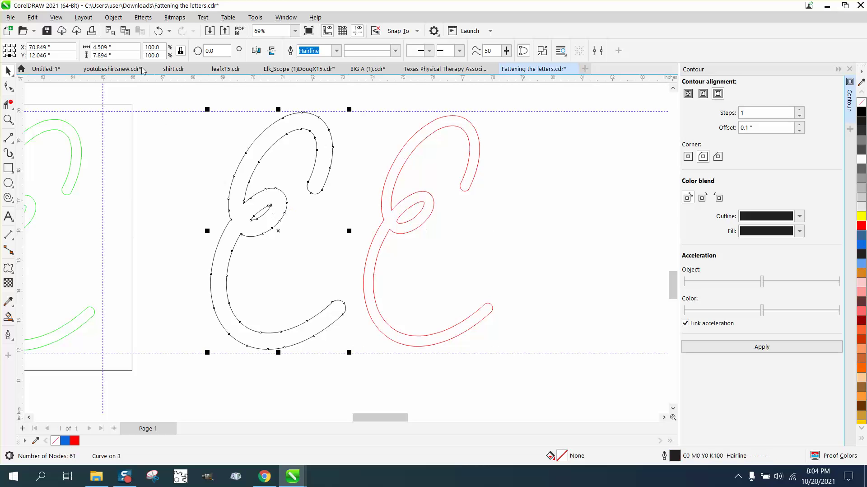
pyautogui.click(113, 17)
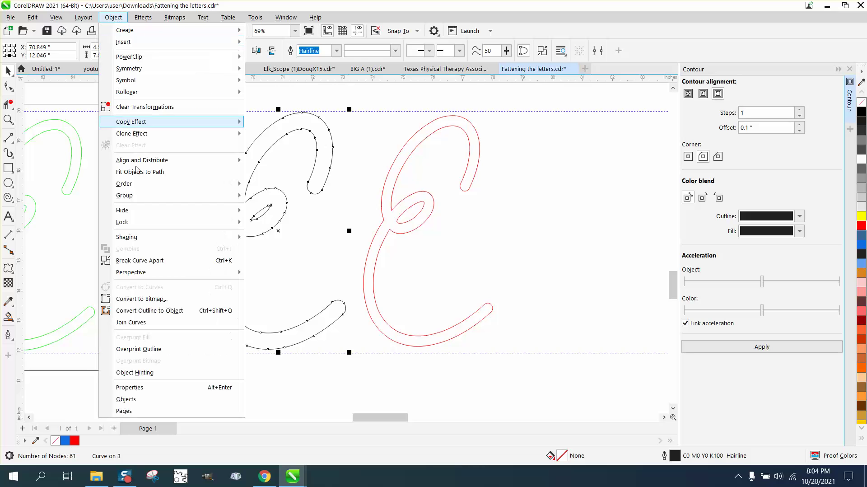
pyautogui.click(144, 261)
pyautogui.click(253, 218)
pyautogui.press('Right')
# - Break the red E apart and nudge its inner loop left into the black E
pyautogui.click(420, 217)
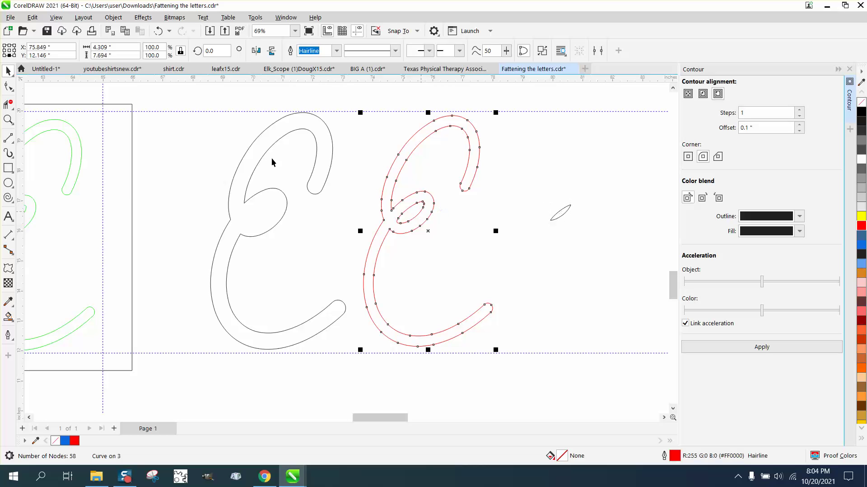
pyautogui.click(118, 20)
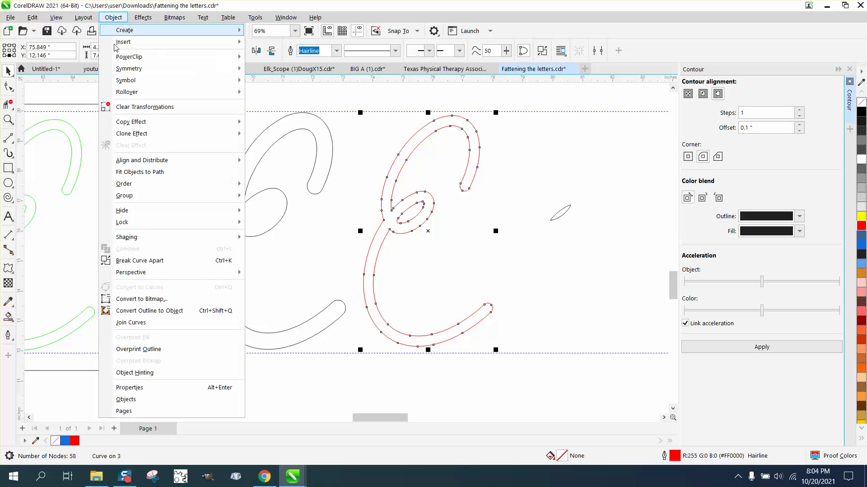
pyautogui.click(163, 256)
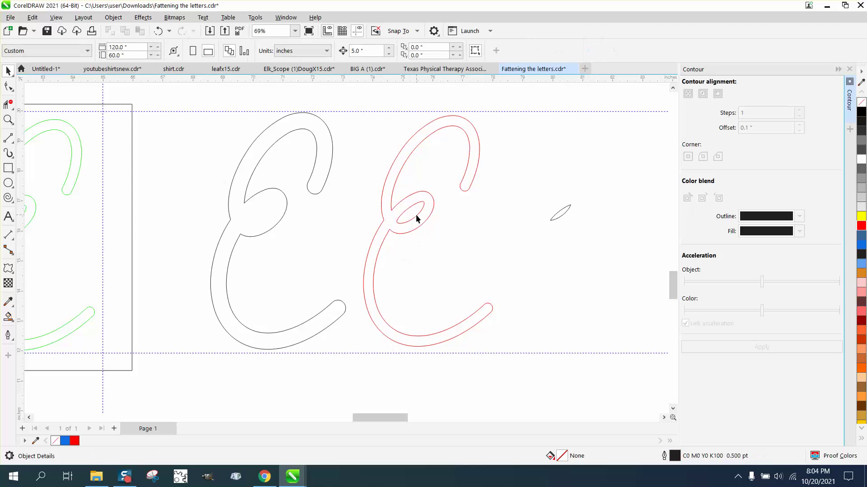
pyautogui.click(417, 216)
pyautogui.press('Left')
pyautogui.click(342, 222)
pyautogui.click(324, 186)
# - Give the E a red outline and select both parts of the red E
pyautogui.rightClick(862, 225)
pyautogui.click(495, 302)
pyautogui.moveTo(588, 231); pyautogui.dragTo(588, 231)
pyautogui.scroll(-4, 551, 233)
pyautogui.scroll(-1, 380, 356)
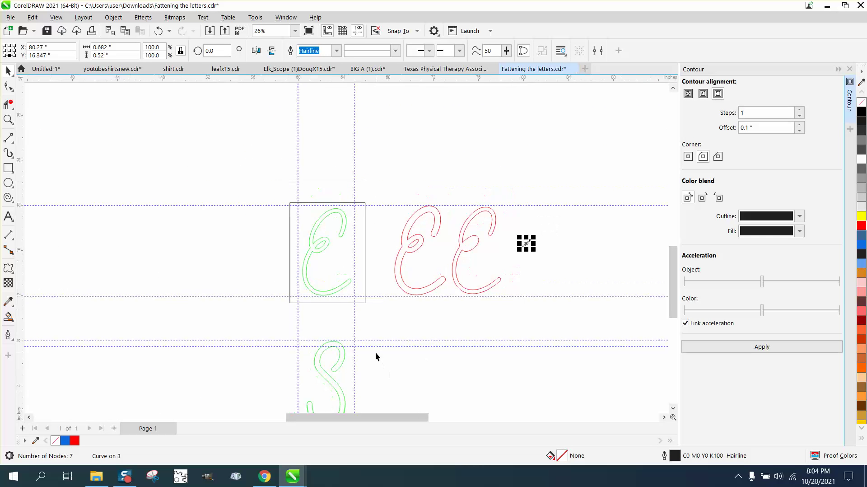
pyautogui.moveTo(383, 195); pyautogui.dragTo(403, 244)
pyautogui.moveTo(451, 302); pyautogui.dragTo(451, 305)
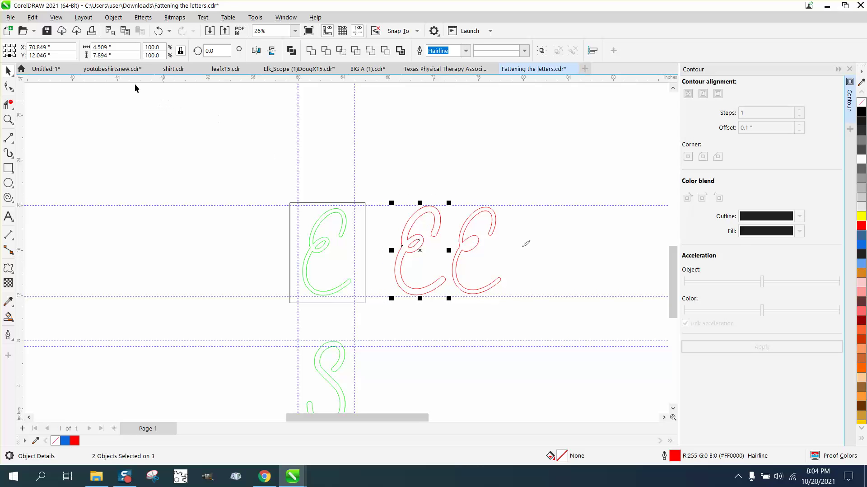
# - Unlock the aspect ratio and resize the E to 4 by 8 inches
pyautogui.click(181, 51)
pyautogui.doubleClick(115, 48)
pyautogui.write('4')
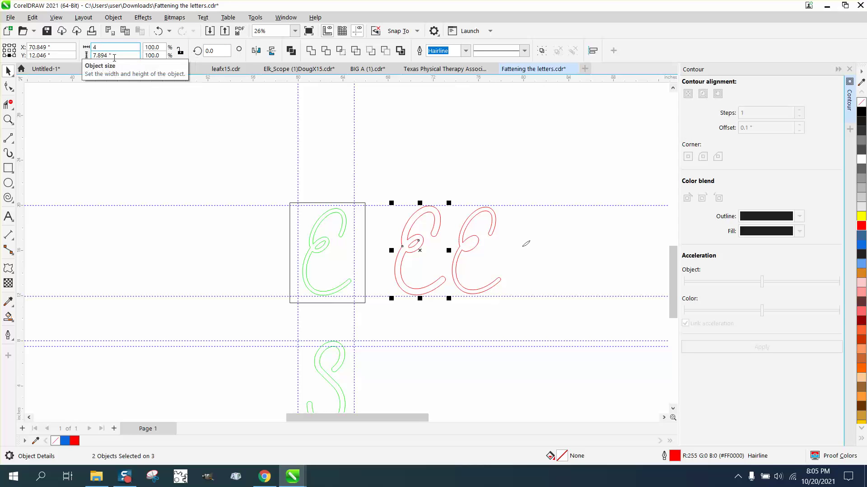
pyautogui.press('Tab')
pyautogui.write('8')
pyautogui.press('Return')
# - Resize the rectangle around the E to 5 by 10 inches
pyautogui.click(8, 120)
pyautogui.moveTo(368, 170); pyautogui.dragTo(531, 368)
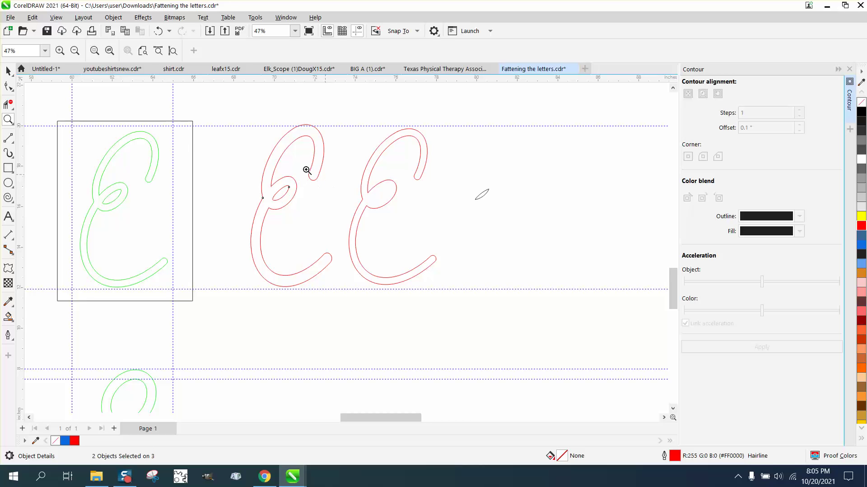
pyautogui.click(8, 71)
pyautogui.click(193, 132)
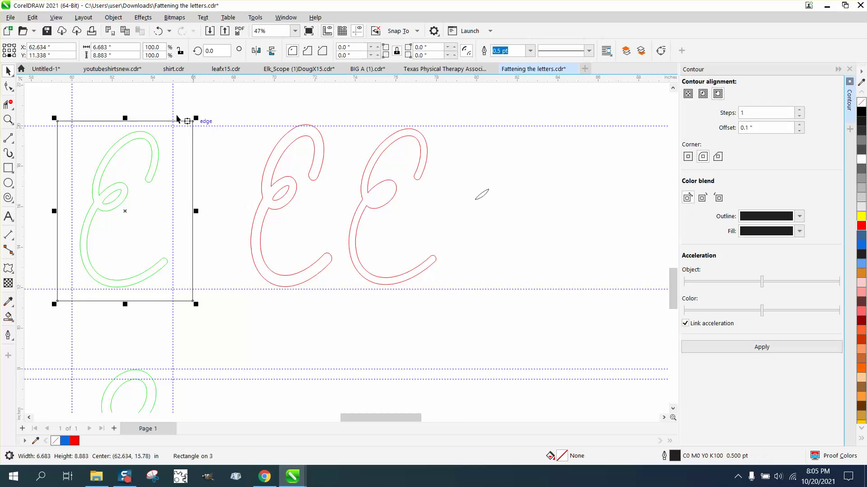
pyautogui.write('5')
pyautogui.press('Tab')
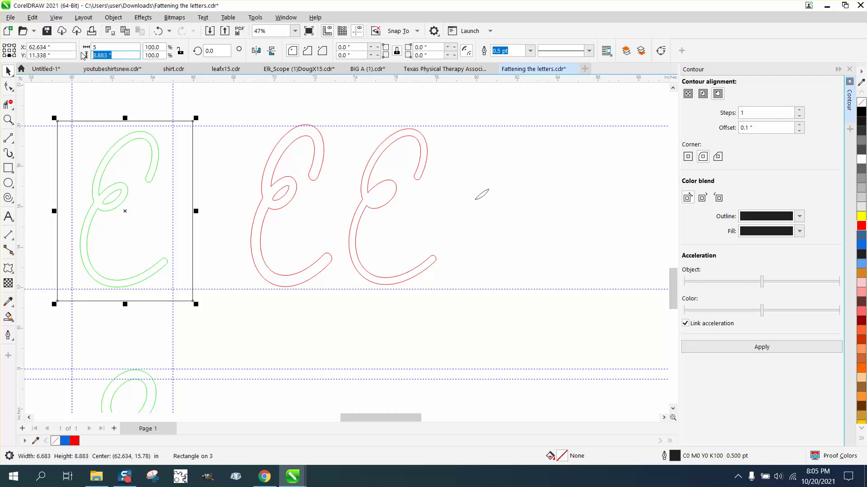
pyautogui.write('10')
pyautogui.press('Return')
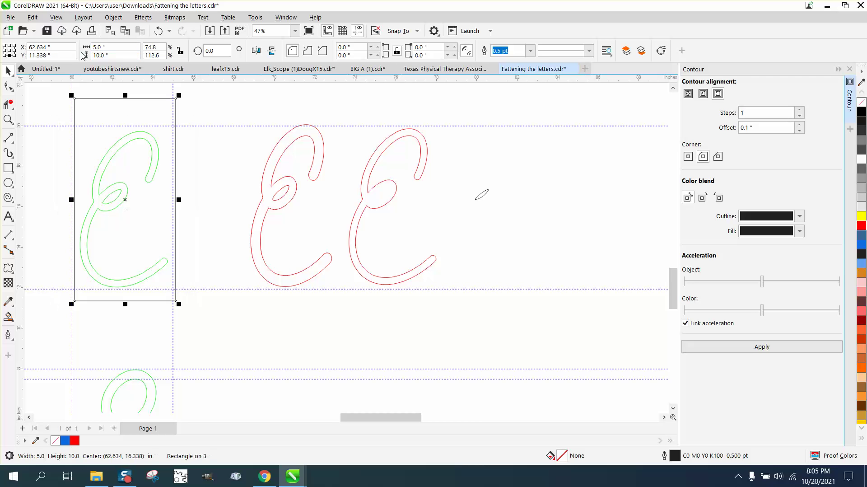
# - Group the E's outline and inner loop with Ctrl+G and centre it on the page
pyautogui.scroll(-4, 279, 190)
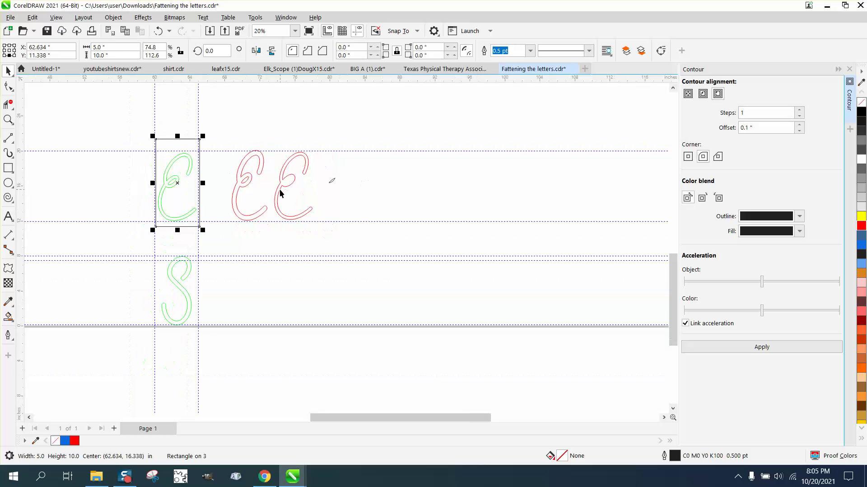
pyautogui.hotkey('ctrl', 'z')
pyautogui.click(243, 179)
pyautogui.moveTo(228, 139); pyautogui.dragTo(283, 233)
pyautogui.hotkey('ctrl', 'g')
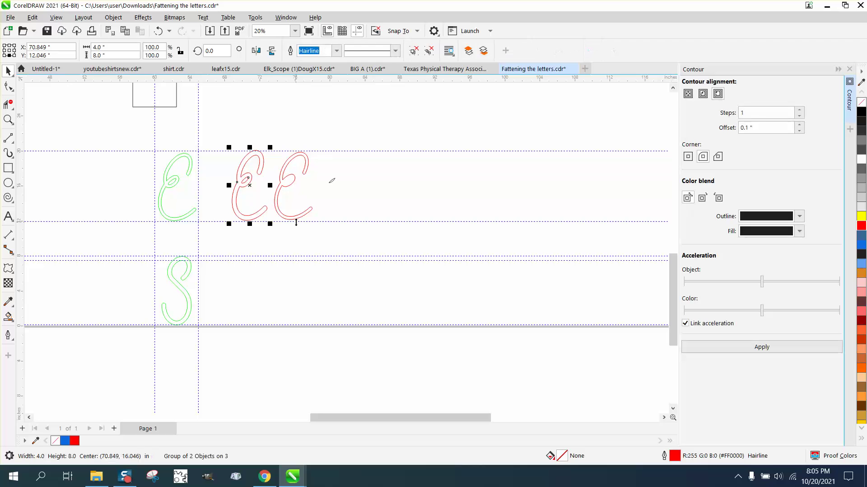
pyautogui.press('p')
pyautogui.scroll(-2, 253, 257)
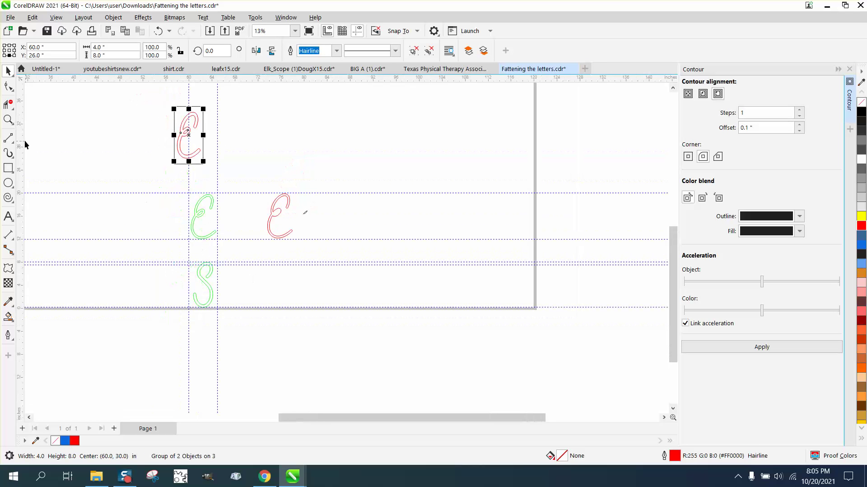
pyautogui.click(8, 119)
# - Ungroup the E into its outline and inner loop from the Object menu
pyautogui.moveTo(170, 96); pyautogui.dragTo(238, 168)
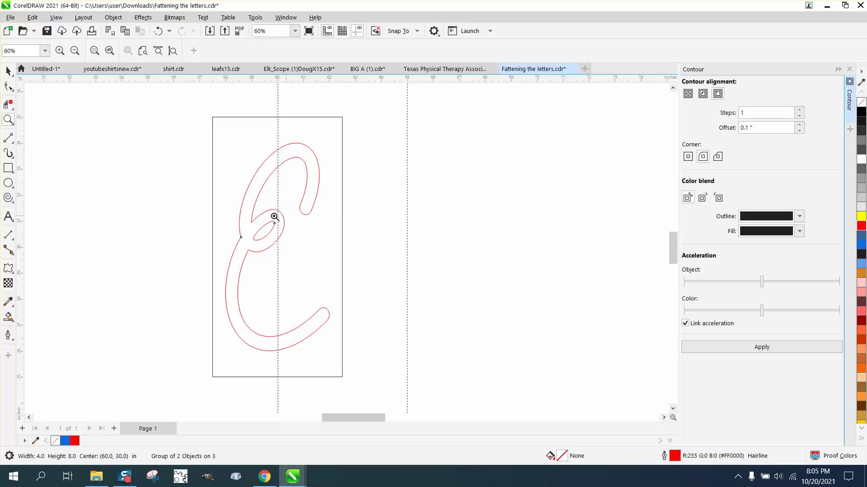
pyautogui.press('F10')
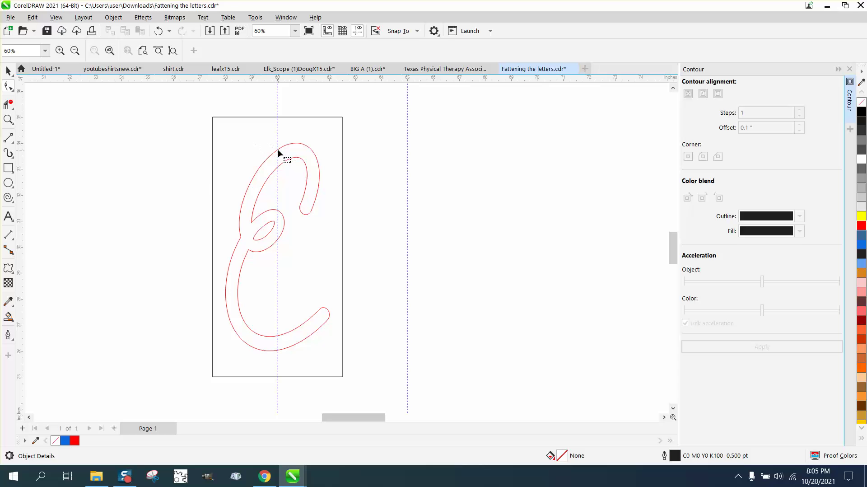
pyautogui.press('space')
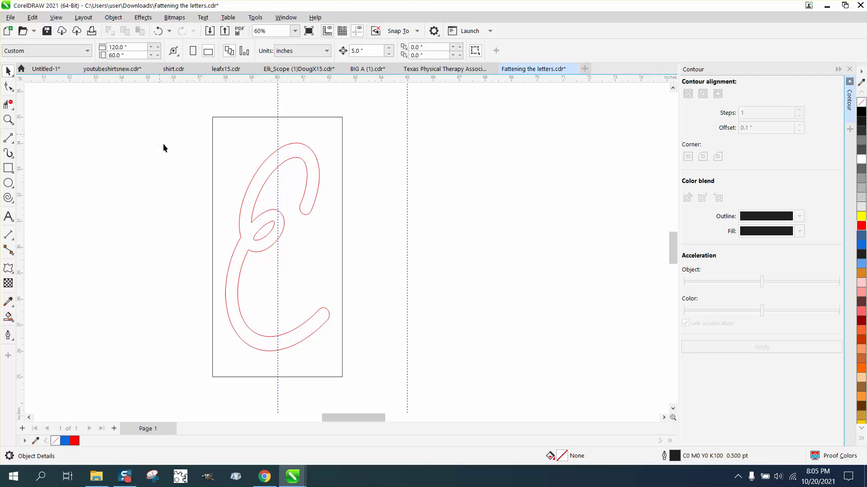
pyautogui.moveTo(391, 328); pyautogui.dragTo(389, 332)
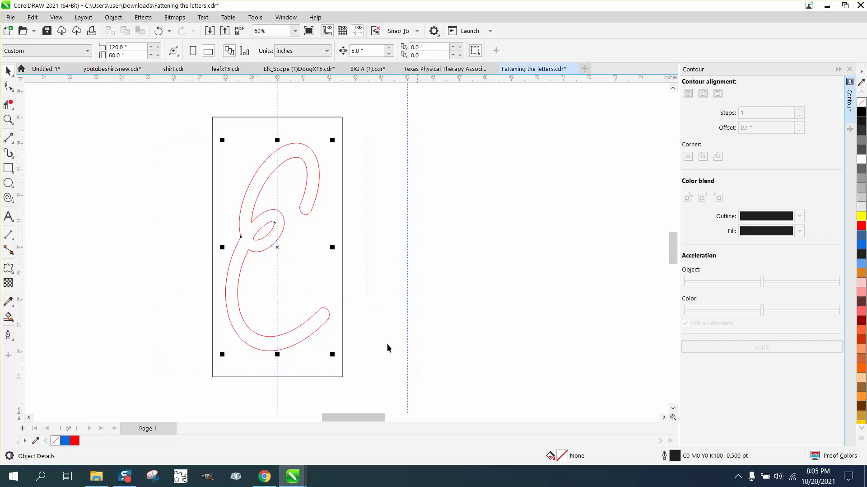
pyautogui.click(8, 86)
pyautogui.press('space')
pyautogui.click(270, 157)
pyautogui.click(113, 17)
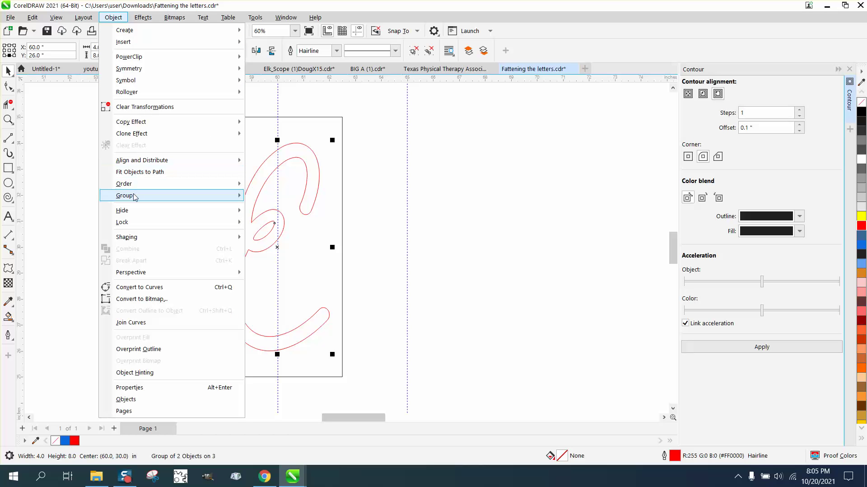
pyautogui.moveTo(149, 195)
pyautogui.click(266, 208)
# - Inspect the nodes along the E's outline and inner loop with the Shape tool
pyautogui.click(8, 86)
pyautogui.click(9, 119)
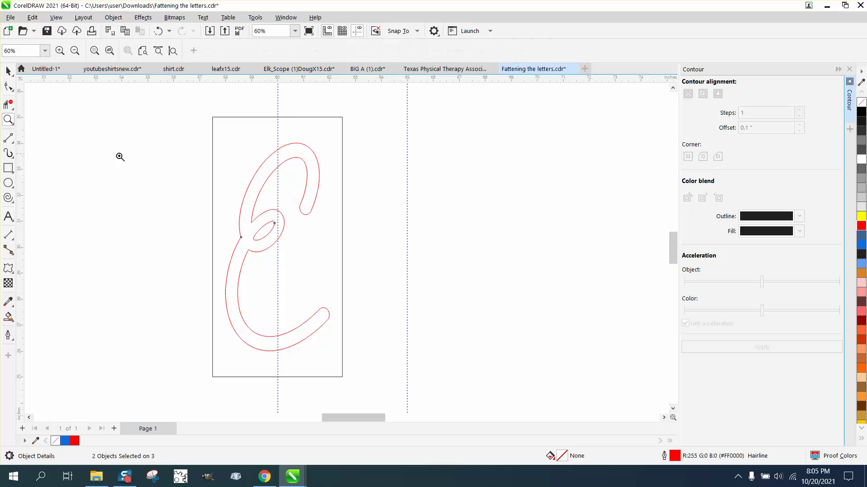
pyautogui.click(398, 333)
pyautogui.click(10, 88)
pyautogui.click(267, 144)
pyautogui.click(319, 146)
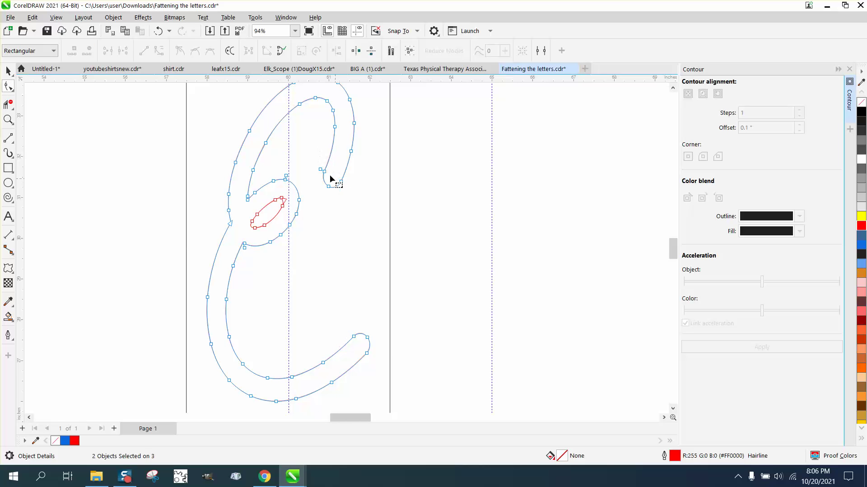
pyautogui.click(324, 172)
pyautogui.click(312, 177)
pyautogui.click(286, 177)
pyautogui.click(251, 214)
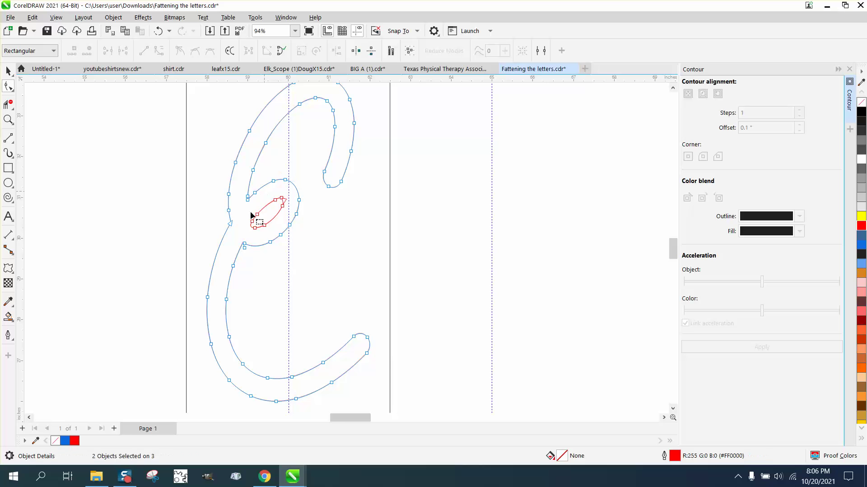
pyautogui.click(246, 247)
pyautogui.click(259, 268)
# - Try deleting the lower-bowl nodes, undo the deletion, and return to the Pick tool
pyautogui.scroll(-1, 267, 283)
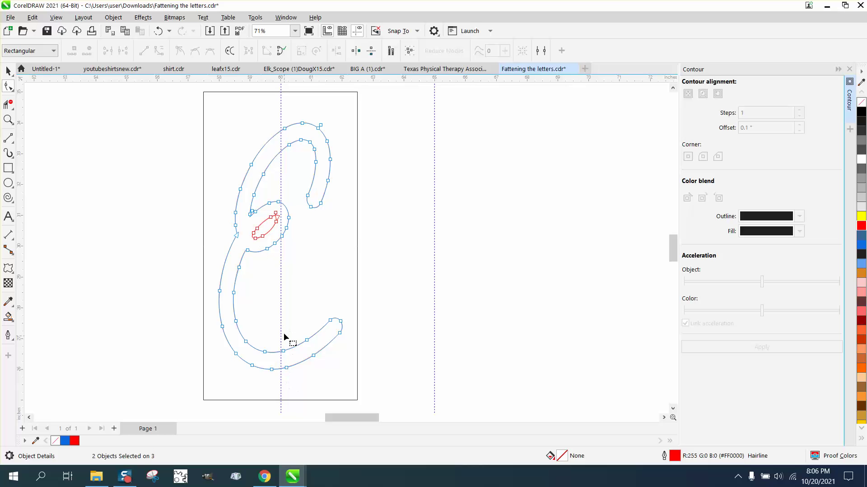
pyautogui.moveTo(290, 322); pyautogui.dragTo(230, 386)
pyautogui.press('Delete')
pyautogui.click(157, 31)
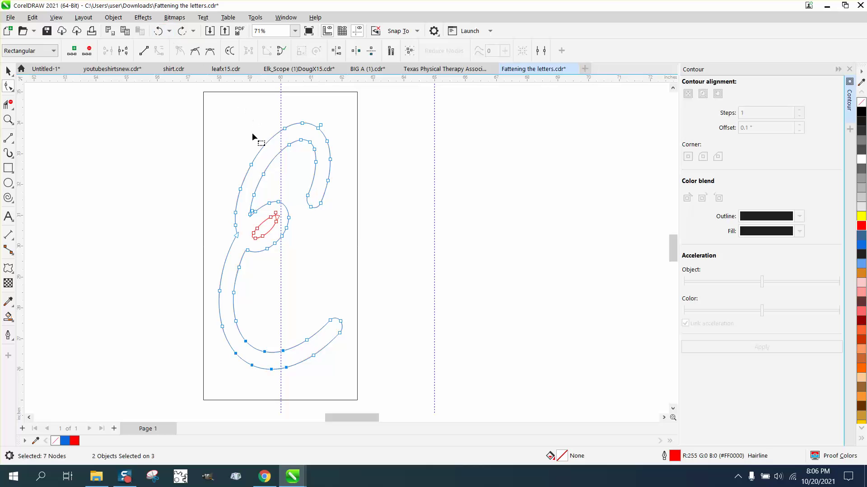
pyautogui.click(9, 71)
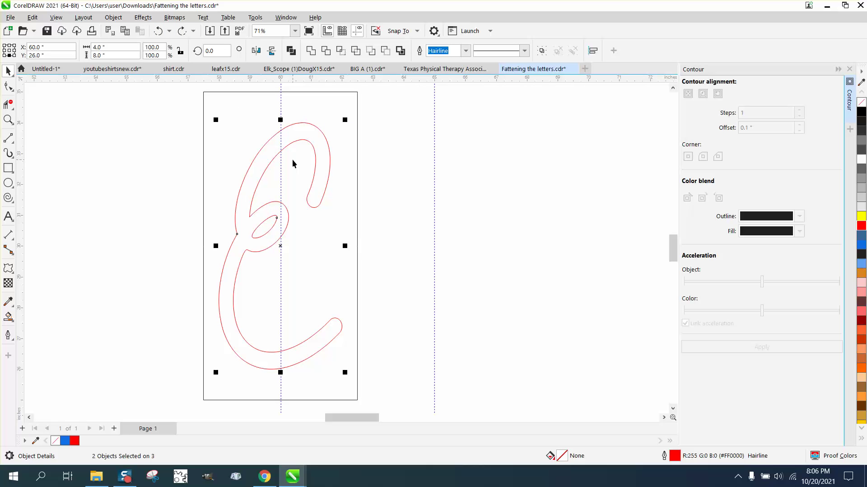
# - Duplicate the E, make the copy's outline black, and move it back over the red original
pyautogui.hotkey('ctrl', 'l')
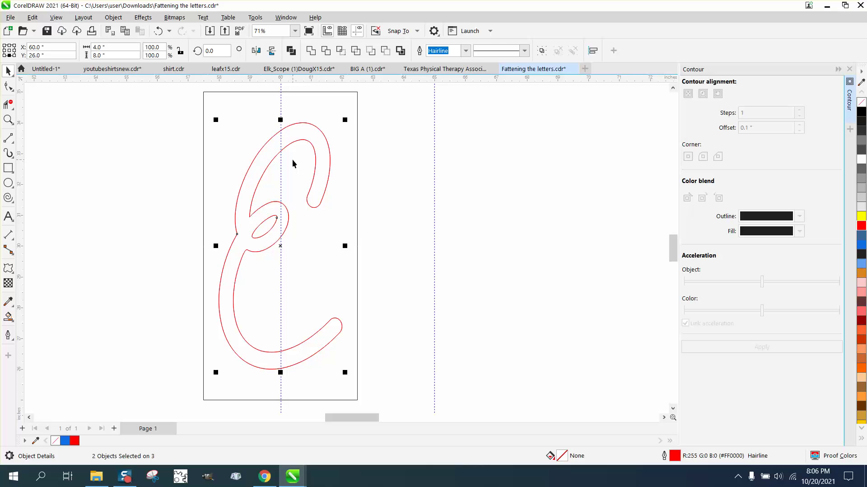
pyautogui.hotkey('ctrl', 'd')
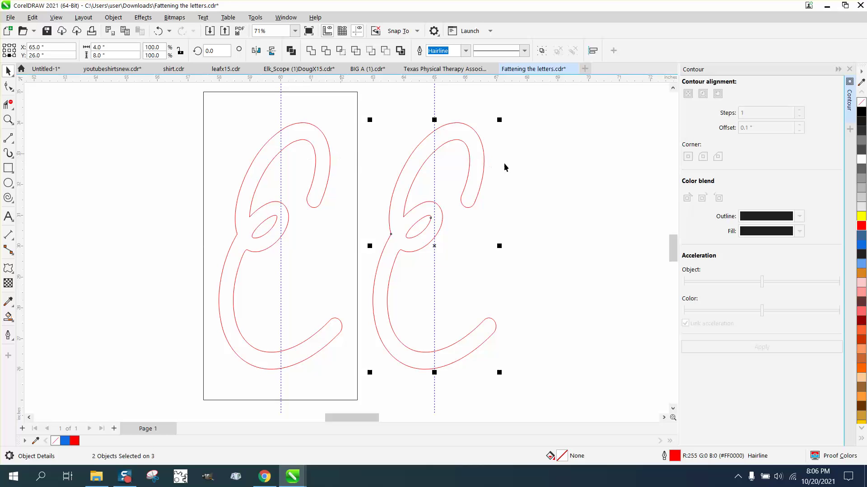
pyautogui.rightClick(862, 116)
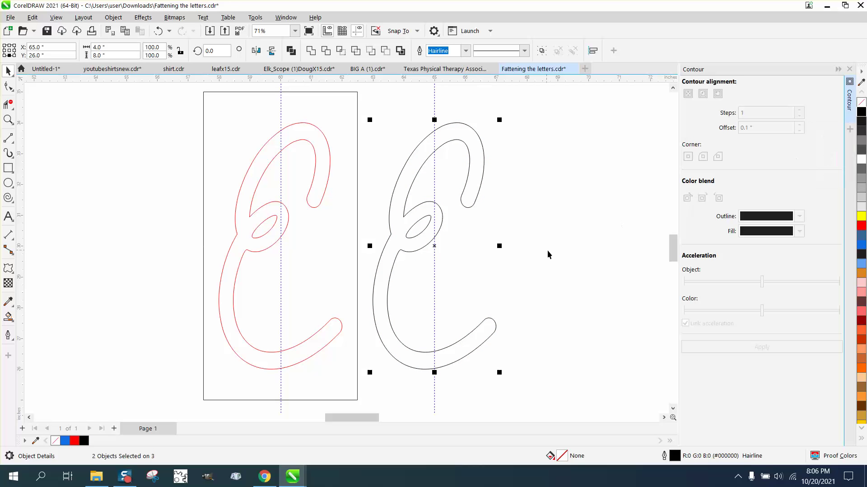
pyautogui.press('Left')
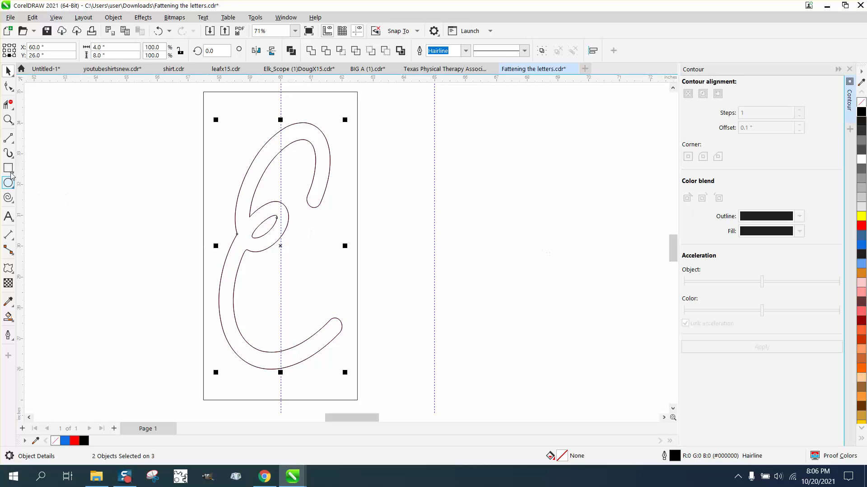
pyautogui.click(8, 119)
pyautogui.click(279, 148)
pyautogui.click(9, 86)
# - Delete the excess nodes along the top of the E's outer curve
pyautogui.scroll(-2, 320, 161)
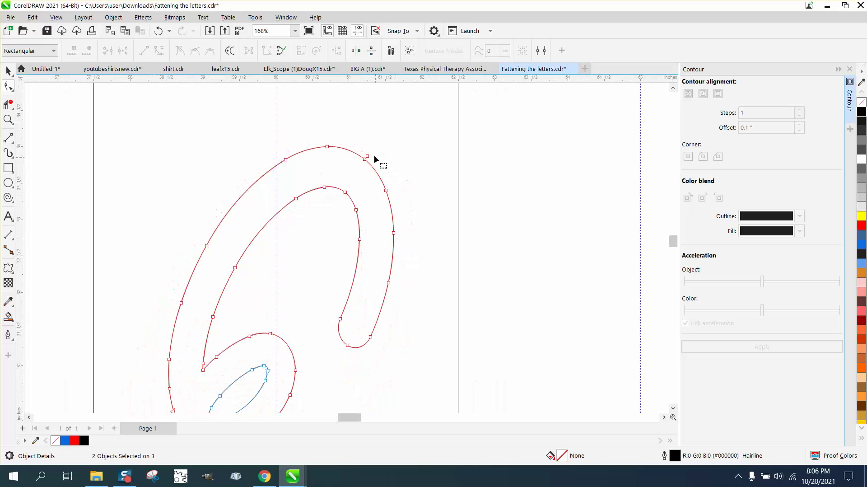
pyautogui.moveTo(353, 171); pyautogui.dragTo(352, 176)
pyautogui.press('Delete')
pyautogui.moveTo(336, 135); pyautogui.dragTo(289, 170)
pyautogui.press('Delete')
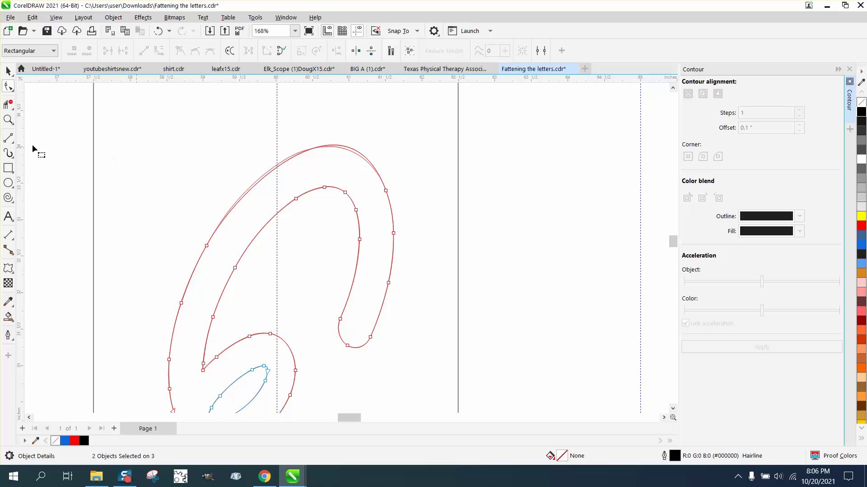
# - Reshape the top arc and lower-left stretch to match the original outline
pyautogui.press('z')
pyautogui.moveTo(217, 131); pyautogui.dragTo(490, 235)
pyautogui.click(8, 85)
pyautogui.click(427, 269)
pyautogui.scroll(-4, 397, 181)
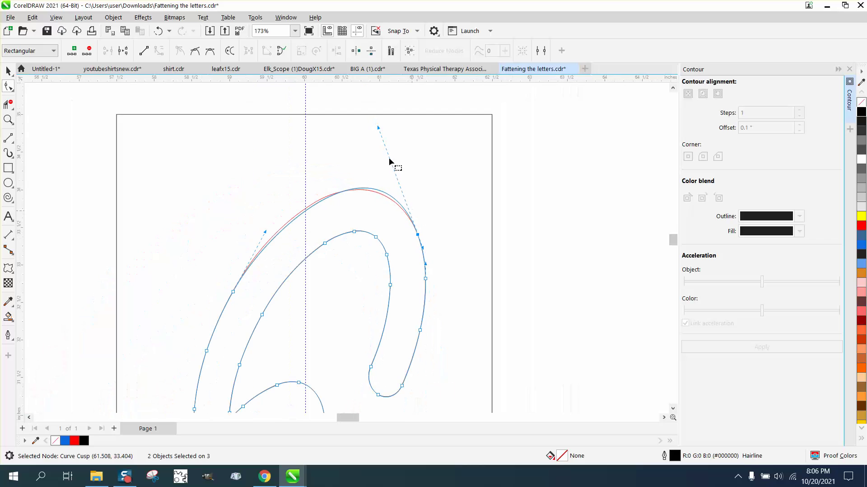
pyautogui.moveTo(379, 129)
pyautogui.mouseDown()
pyautogui.moveTo(381, 135)
pyautogui.moveTo(372, 132)
pyautogui.mouseUp()
pyautogui.moveTo(265, 232); pyautogui.dragTo(264, 224)
# - Delete four excess nodes around the E's lower loop
pyautogui.scroll(-2, 224, 231)
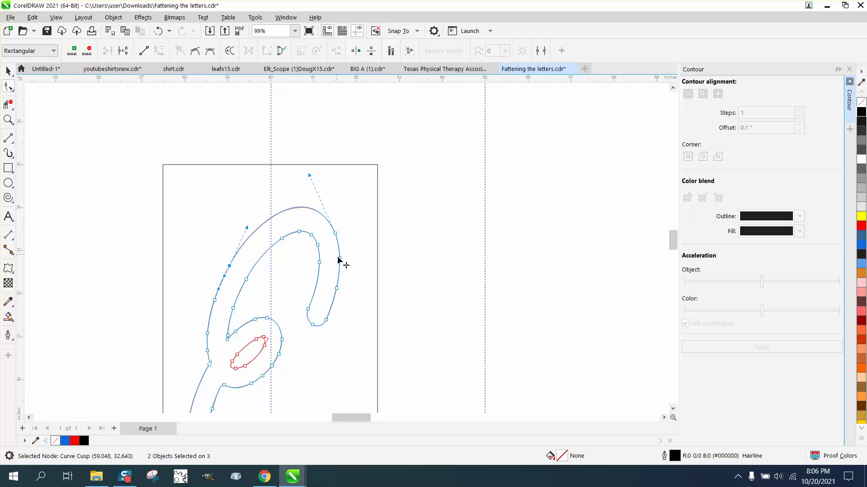
pyautogui.scroll(-2, 314, 270)
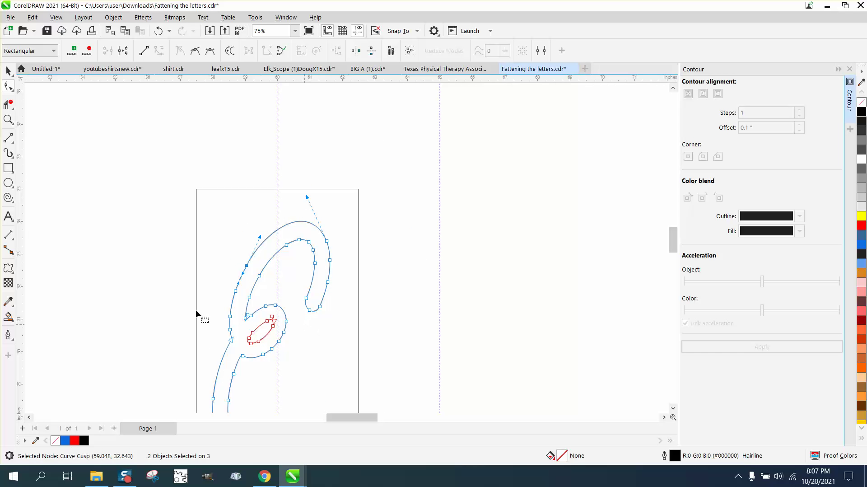
pyautogui.click(8, 119)
pyautogui.moveTo(185, 291); pyautogui.dragTo(342, 347)
pyautogui.click(8, 105)
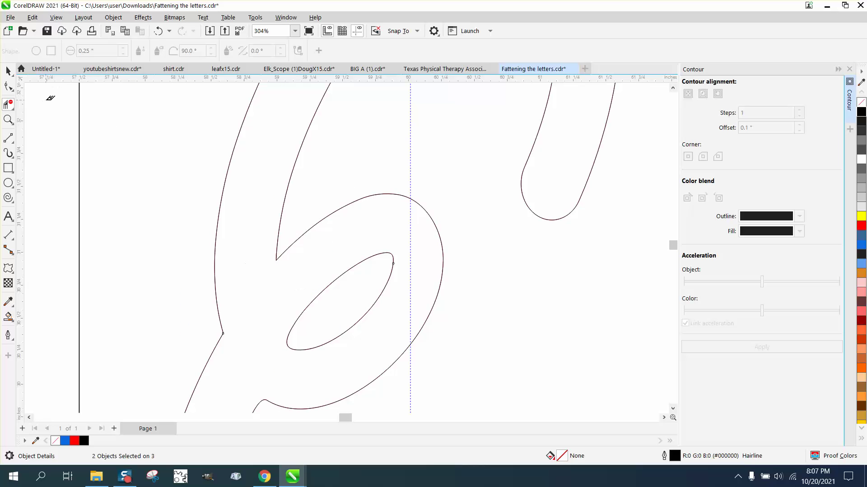
pyautogui.press('F10')
pyautogui.moveTo(387, 389); pyautogui.dragTo(375, 386)
pyautogui.press('Delete')
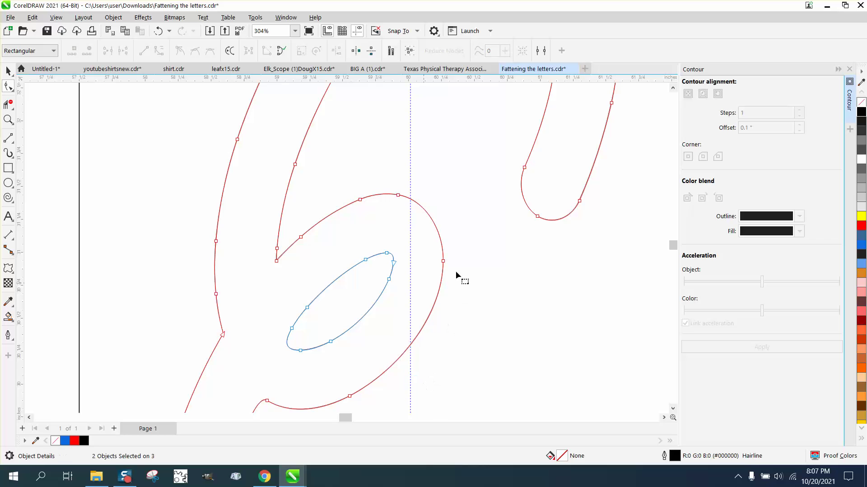
pyautogui.moveTo(352, 228); pyautogui.dragTo(350, 228)
pyautogui.press('Delete')
# - Delete the surplus nodes on the letter's left side and along its bottom
pyautogui.scroll(-1, 316, 271)
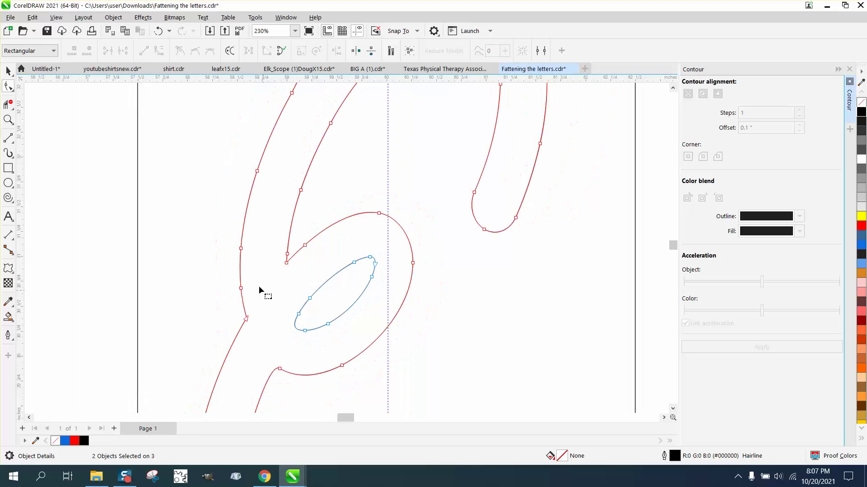
pyautogui.moveTo(241, 300); pyautogui.dragTo(231, 303)
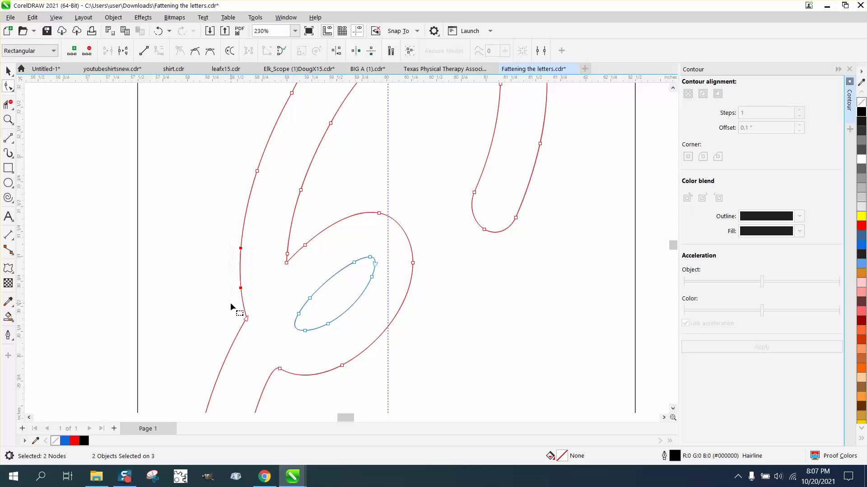
pyautogui.press('Delete')
pyautogui.scroll(-9, 275, 202)
pyautogui.moveTo(241, 359); pyautogui.dragTo(241, 359)
pyautogui.press('Delete')
pyautogui.moveTo(314, 402); pyautogui.dragTo(282, 403)
pyautogui.press('Delete')
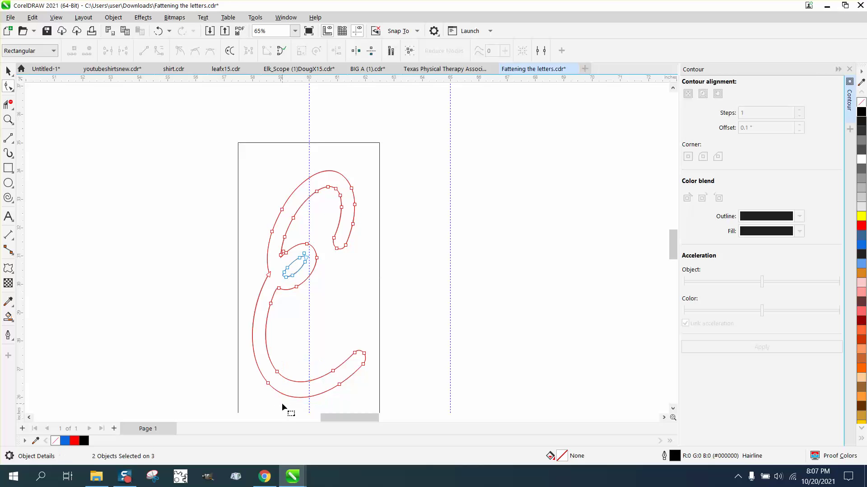
# - Delete the tail-tip node to round the E's tail
pyautogui.click(364, 352)
pyautogui.press('Delete')
pyautogui.click(8, 120)
pyautogui.moveTo(300, 195); pyautogui.dragTo(429, 273)
pyautogui.rightClick(352, 282)
pyautogui.rightClick(355, 286)
pyautogui.rightClick(249, 296)
# - Reshape the E's top arc so it follows the black original
pyautogui.scroll(-1, 249, 295)
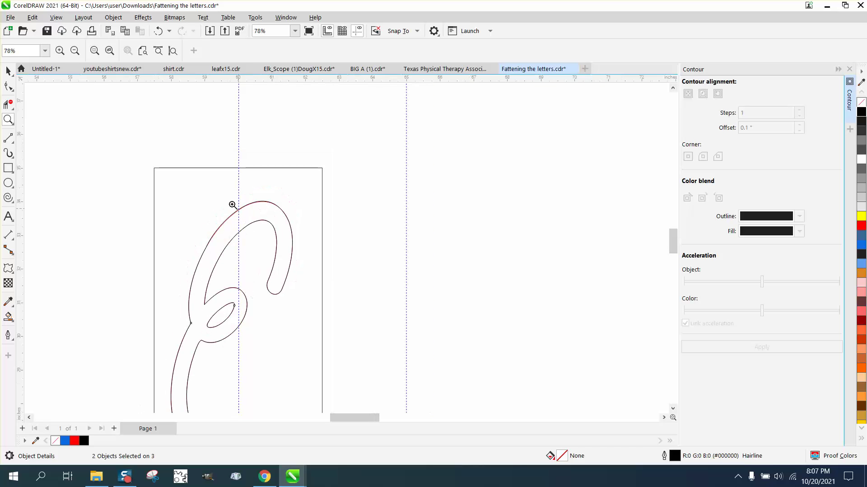
pyautogui.moveTo(197, 183); pyautogui.dragTo(339, 258)
pyautogui.click(8, 86)
pyautogui.click(80, 367)
pyautogui.moveTo(140, 235); pyautogui.dragTo(147, 238)
pyautogui.scroll(-1, 378, 255)
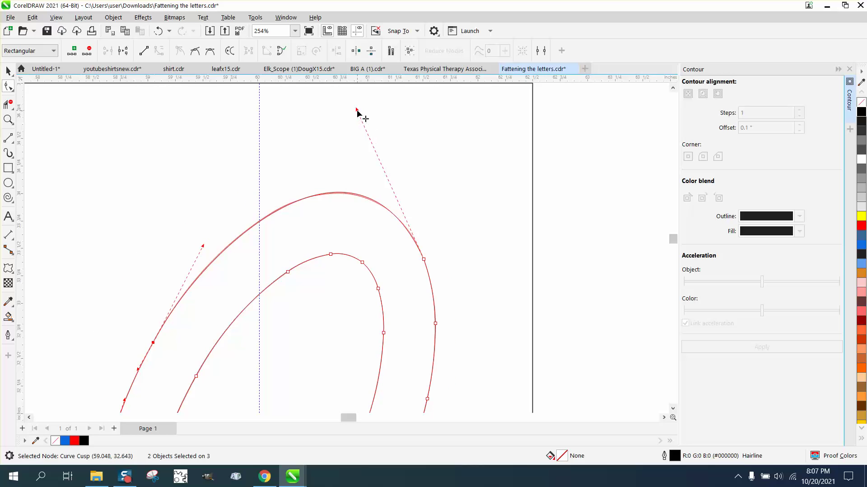
pyautogui.moveTo(356, 113); pyautogui.dragTo(358, 113)
pyautogui.scroll(-1, 340, 219)
# - Zoom in closely on the inner teardrop to prepare its node edits
pyautogui.moveTo(373, 236); pyautogui.dragTo(307, 266)
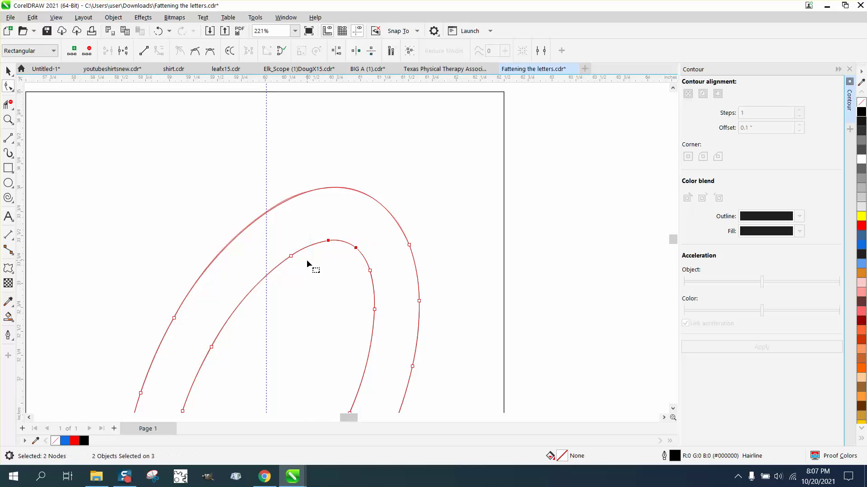
pyautogui.click(307, 260)
pyautogui.scroll(-3, 323, 262)
pyautogui.scroll(-2, 395, 318)
pyautogui.click(8, 119)
pyautogui.moveTo(305, 359); pyautogui.dragTo(350, 361)
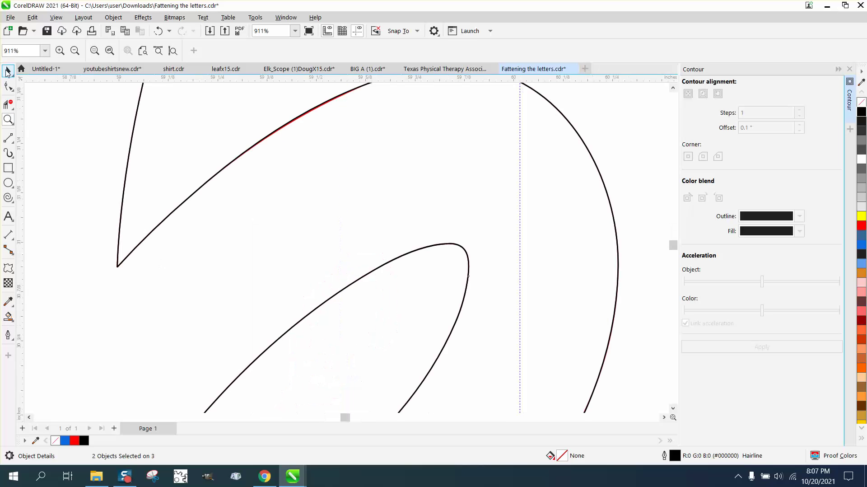
pyautogui.press('F10')
pyautogui.scroll(-3, 120, 240)
pyautogui.scroll(-1, 199, 233)
# - Delete two excess nodes from the inner ellipse
pyautogui.moveTo(161, 331); pyautogui.dragTo(161, 331)
pyautogui.press('Delete')
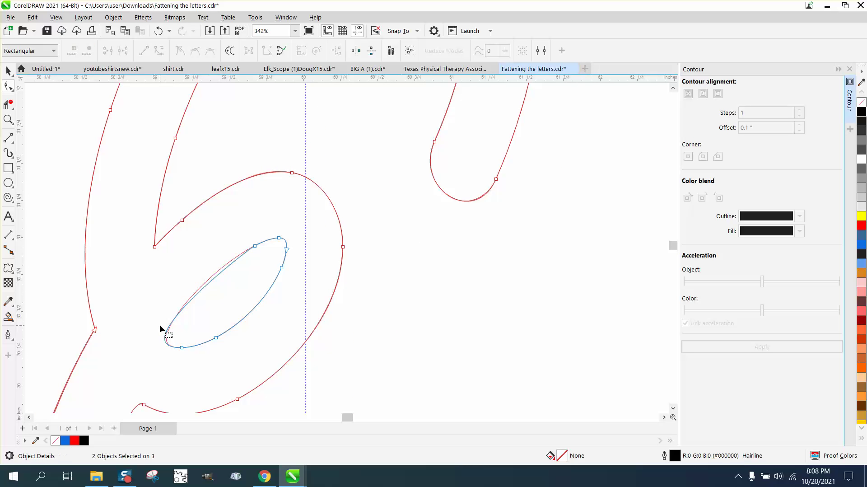
pyautogui.click(8, 119)
pyautogui.click(202, 312)
pyautogui.click(8, 85)
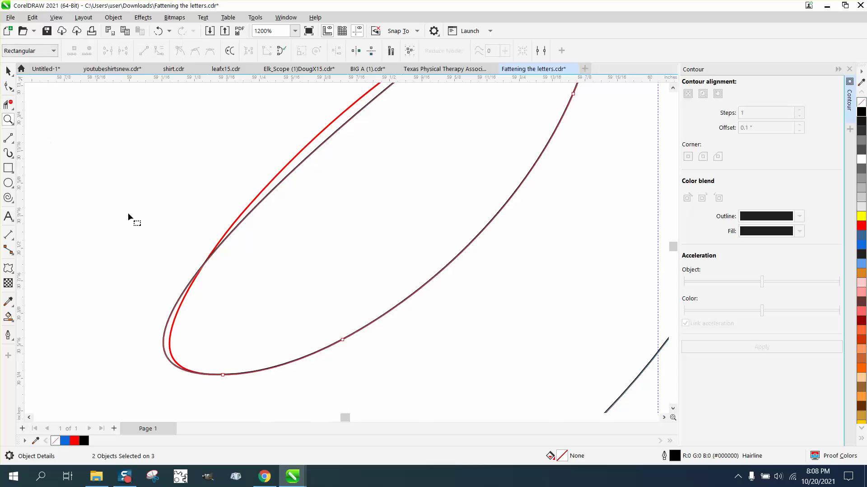
# - Reshape the ellipse's bottom and upper-left curves to trace the original loop
pyautogui.click(223, 374)
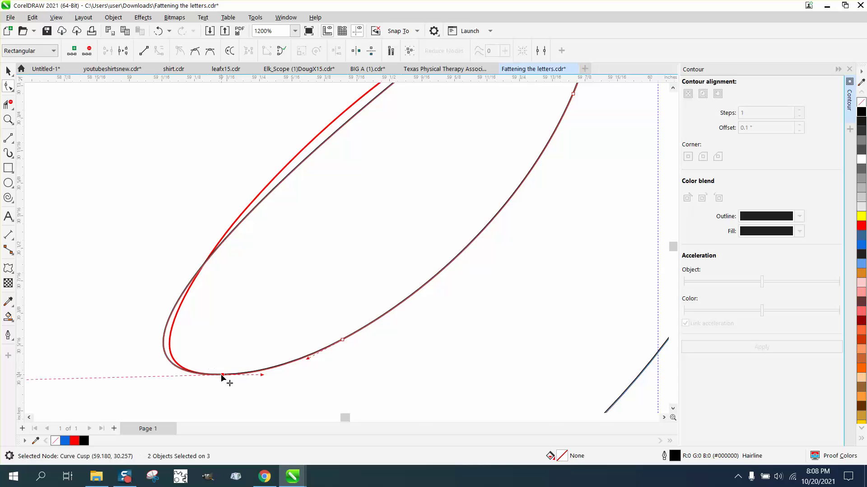
pyautogui.scroll(-3, 124, 375)
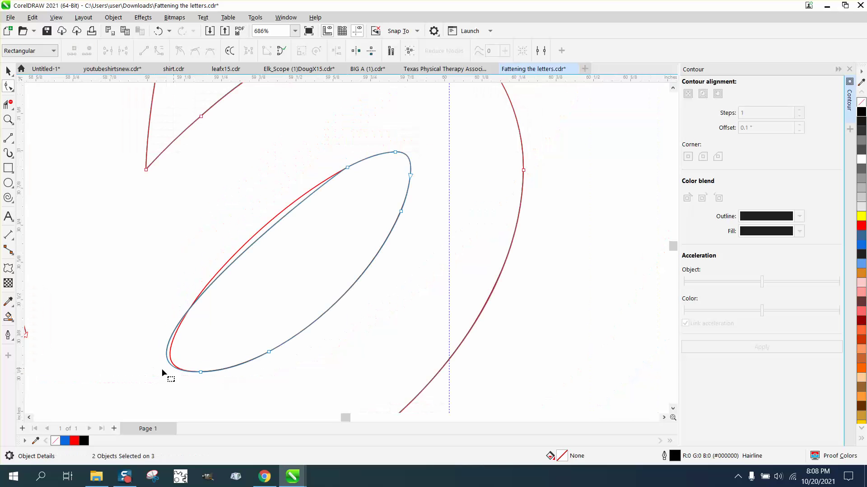
pyautogui.click(193, 372)
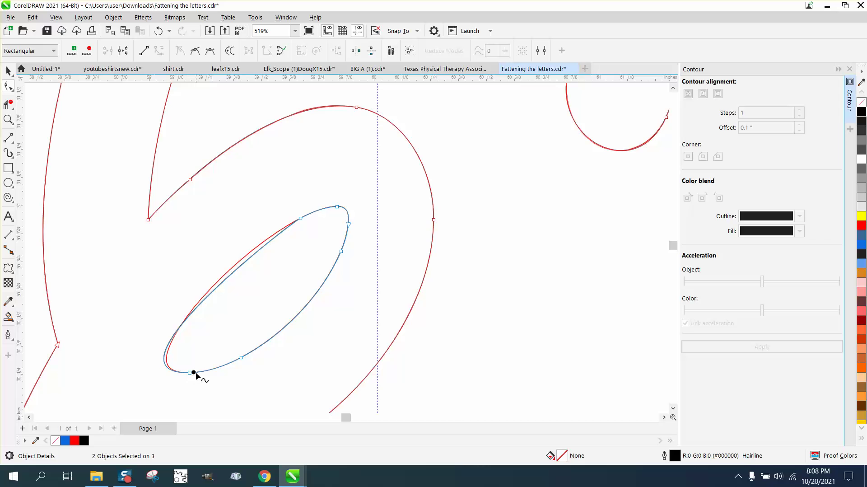
pyautogui.moveTo(191, 373); pyautogui.dragTo(105, 375)
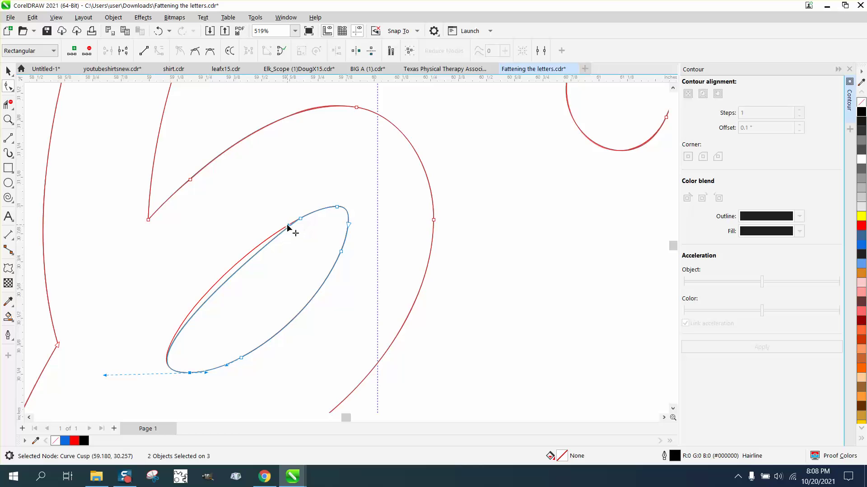
pyautogui.moveTo(280, 227); pyautogui.dragTo(259, 237)
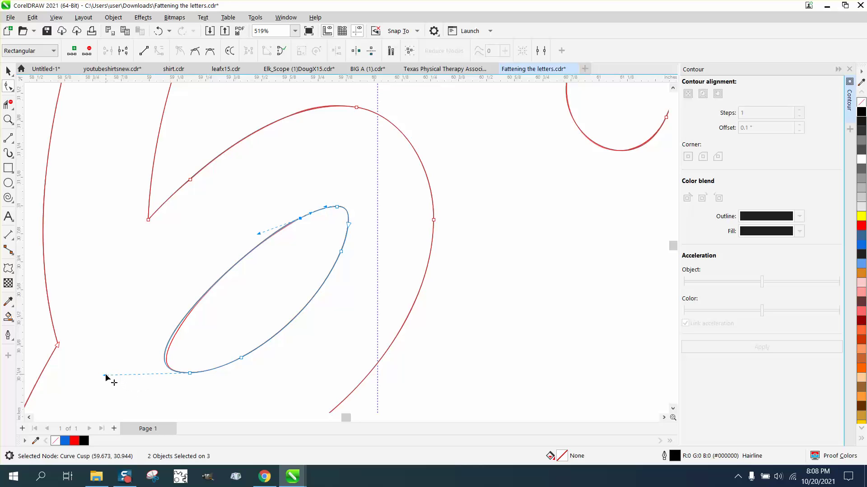
pyautogui.moveTo(106, 376); pyautogui.dragTo(110, 378)
pyautogui.scroll(-2, 106, 332)
# - Recolour the right-hand copy's outline red and select the simplified E
pyautogui.click(8, 71)
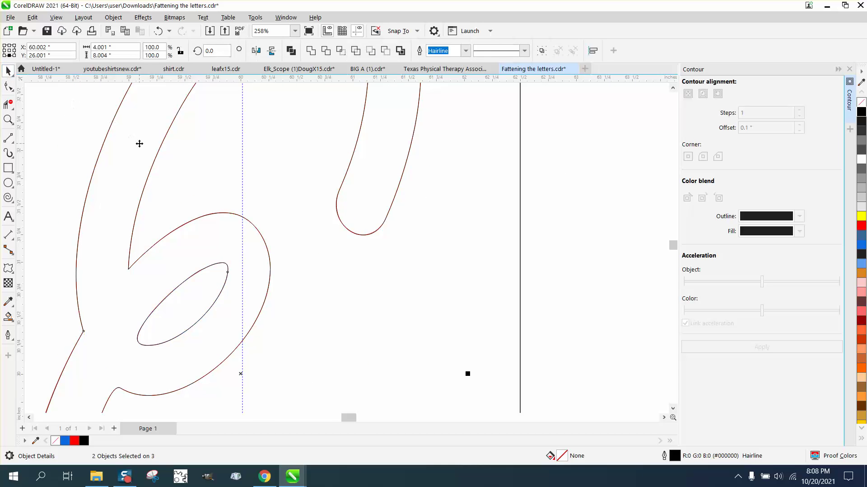
pyautogui.scroll(-1, 532, 187)
pyautogui.click(341, 234)
pyautogui.scroll(-1, 344, 234)
pyautogui.click(560, 259)
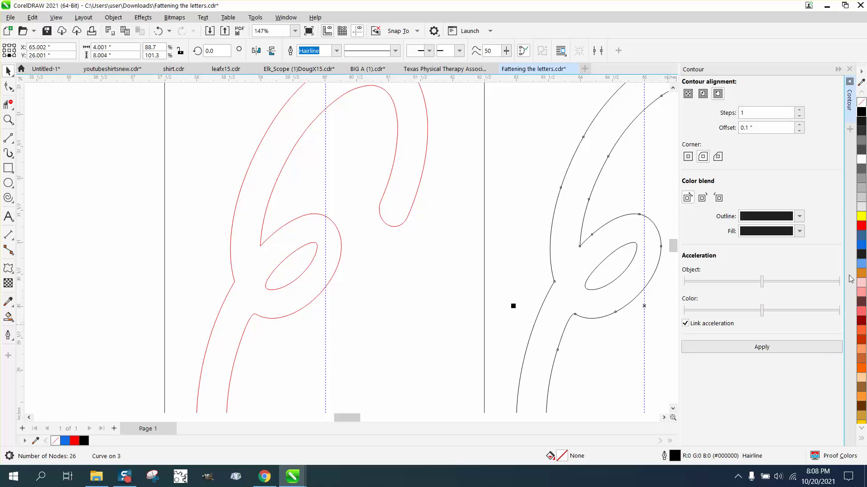
pyautogui.rightClick(863, 226)
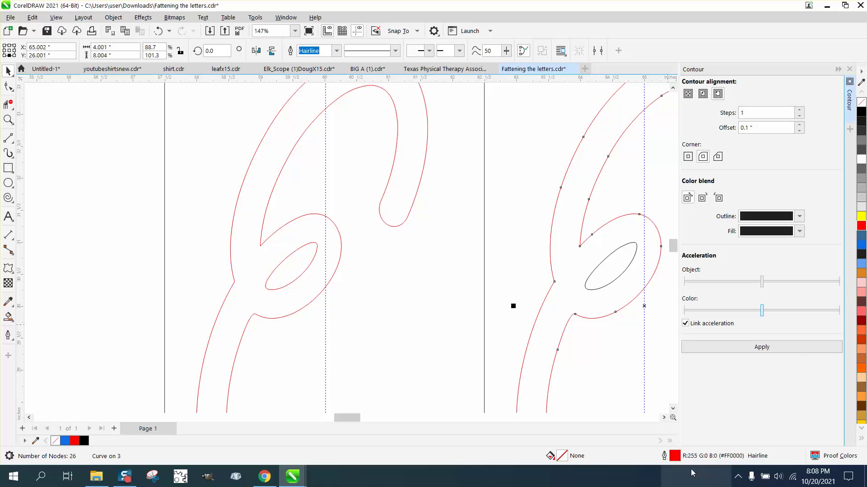
pyautogui.scroll(-2, 506, 341)
pyautogui.click(623, 311)
pyautogui.scroll(-2, 623, 313)
pyautogui.scroll(-1, 619, 313)
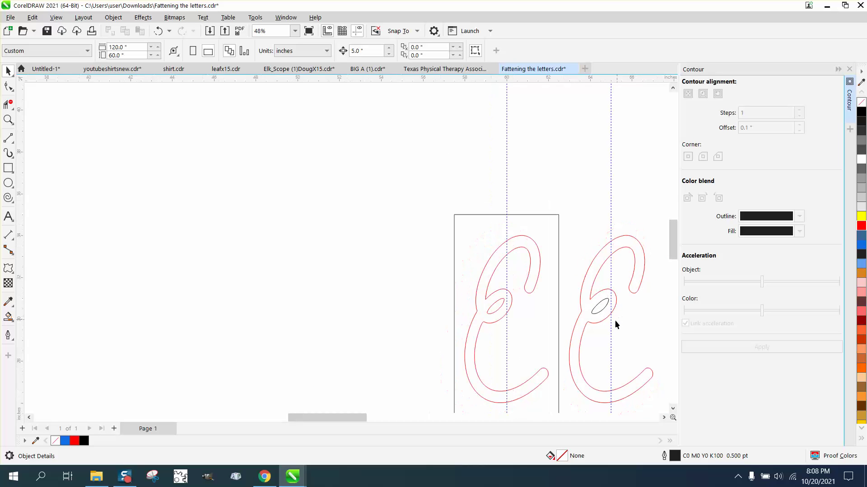
pyautogui.moveTo(663, 410); pyautogui.dragTo(663, 411)
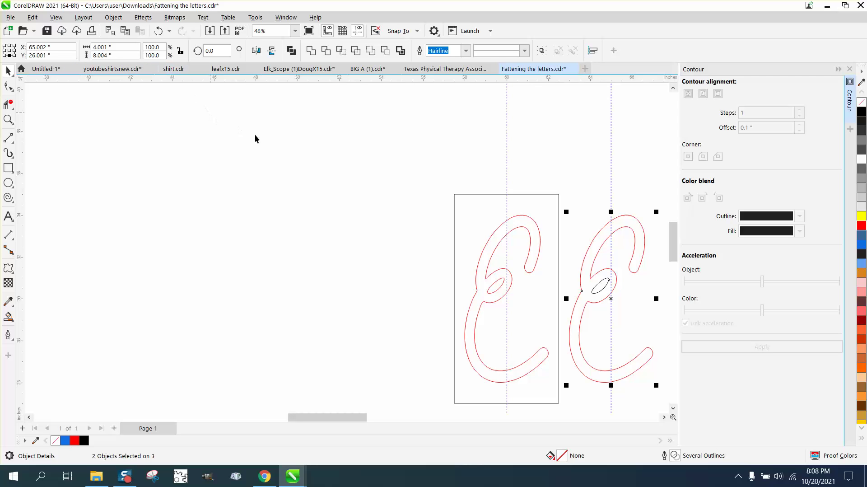